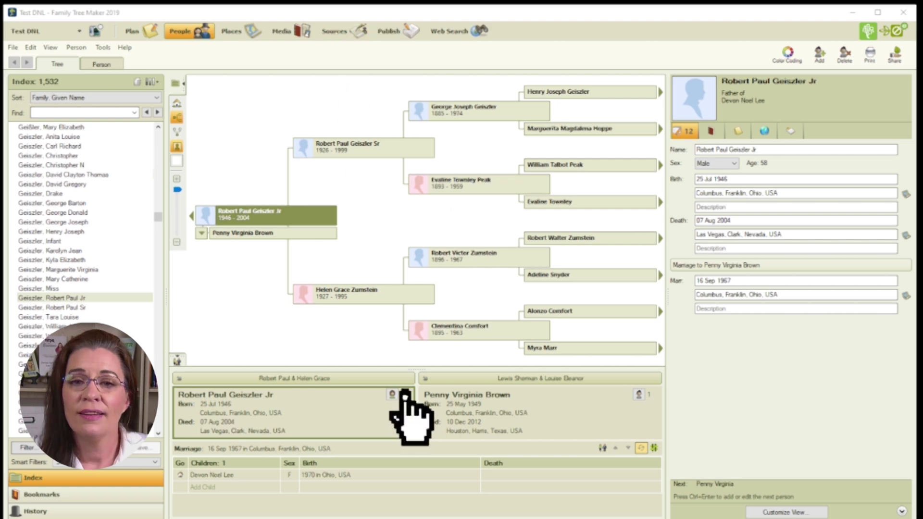
Create a Data Errors Report from the person reports and include all individuals
{"action": "mouse_move", "coordinate": [250, 210]}
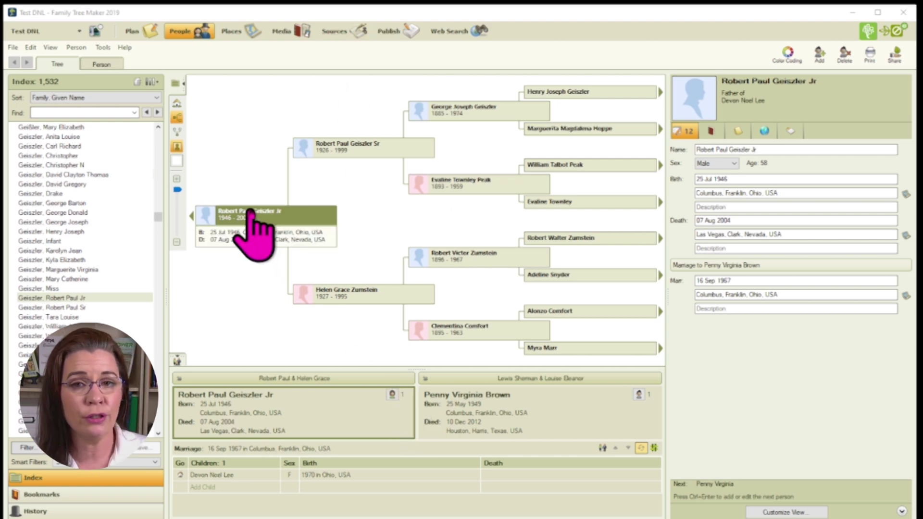
{"action": "left_click", "coordinate": [387, 33]}
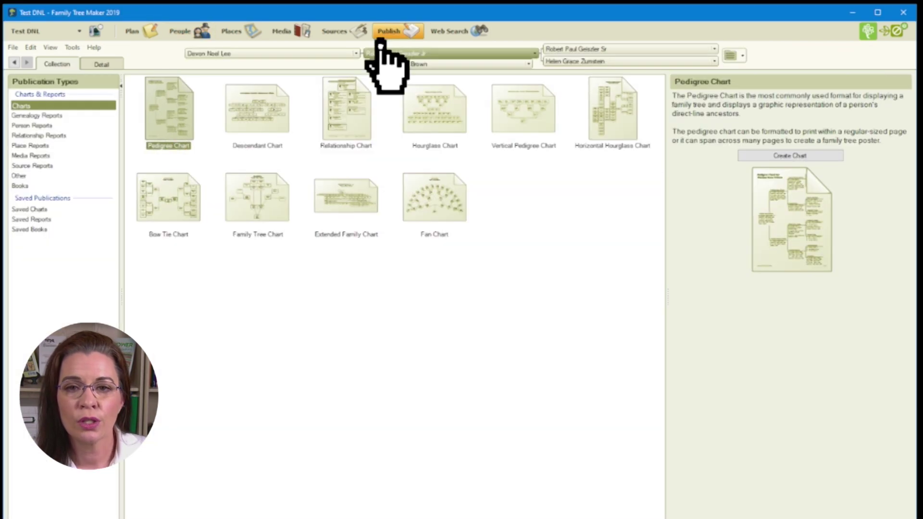
{"action": "left_click", "coordinate": [48, 126]}
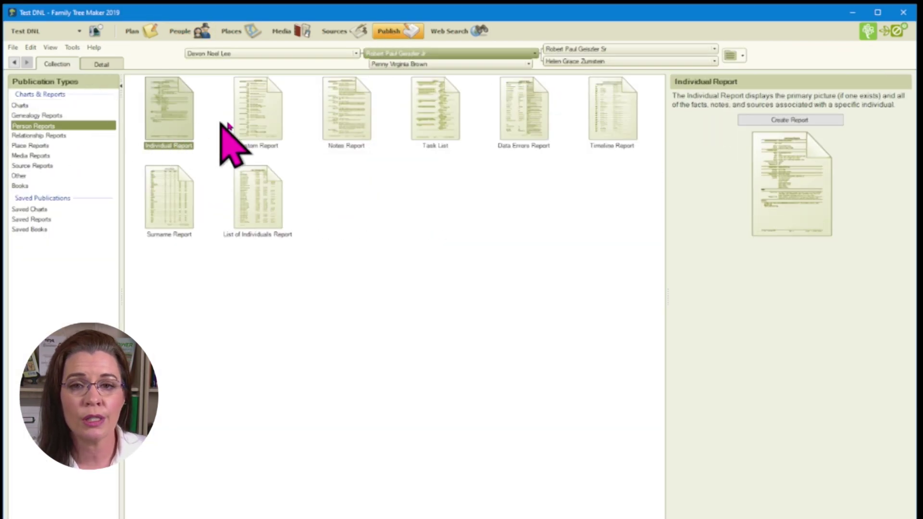
{"action": "left_click", "coordinate": [532, 118]}
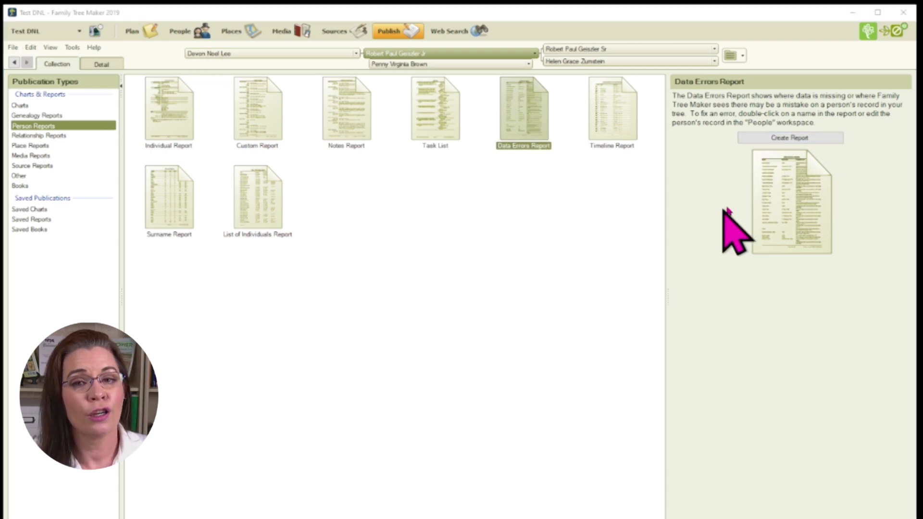
{"action": "left_click", "coordinate": [788, 137]}
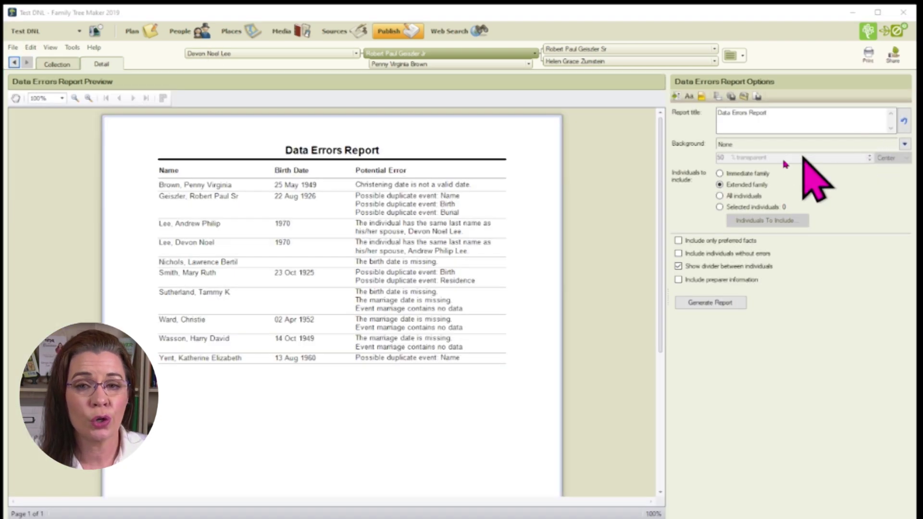
{"action": "left_click", "coordinate": [720, 195]}
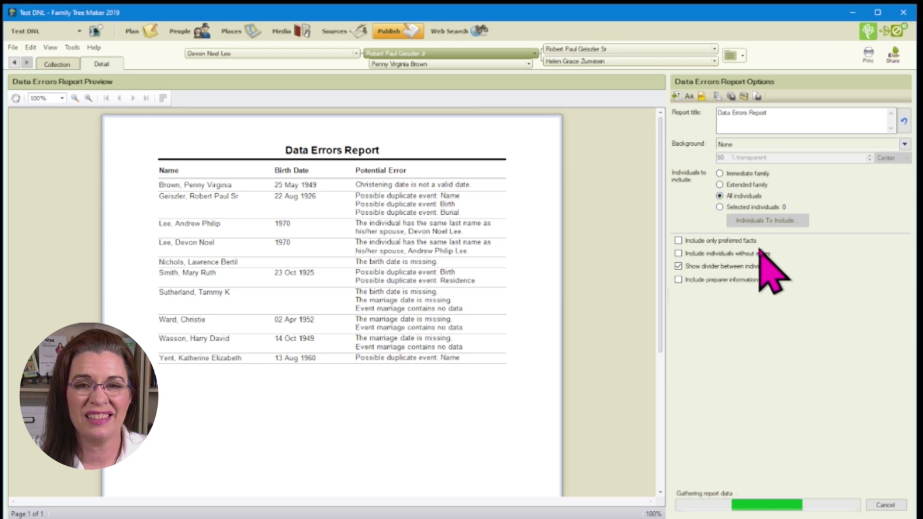
Restrict the errors in the Data Errors Report to only "Person is unattached", excluding all others
{"action": "left_click", "coordinate": [676, 96]}
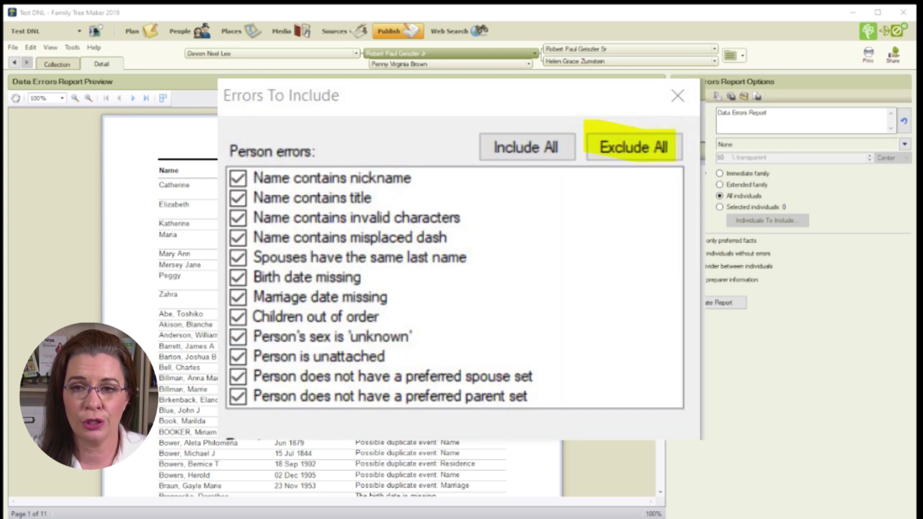
{"action": "left_click", "coordinate": [533, 127]}
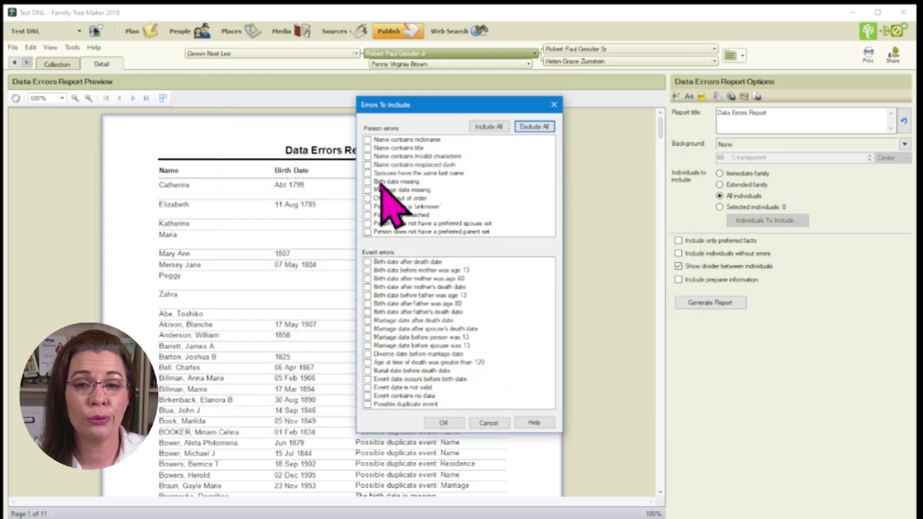
{"action": "left_click", "coordinate": [368, 215]}
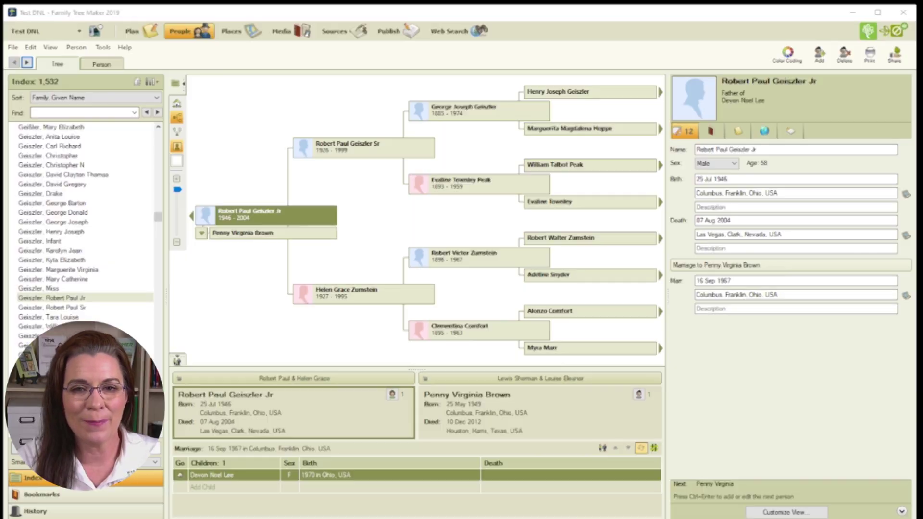
Create a Kinship Report for the selected person and look through its relationship list
{"action": "left_click", "coordinate": [388, 32]}
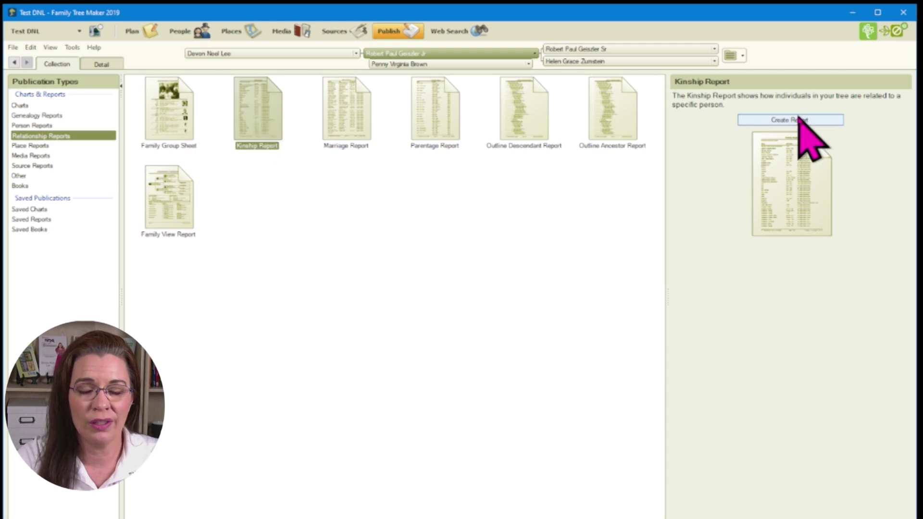
{"action": "left_click", "coordinate": [795, 122]}
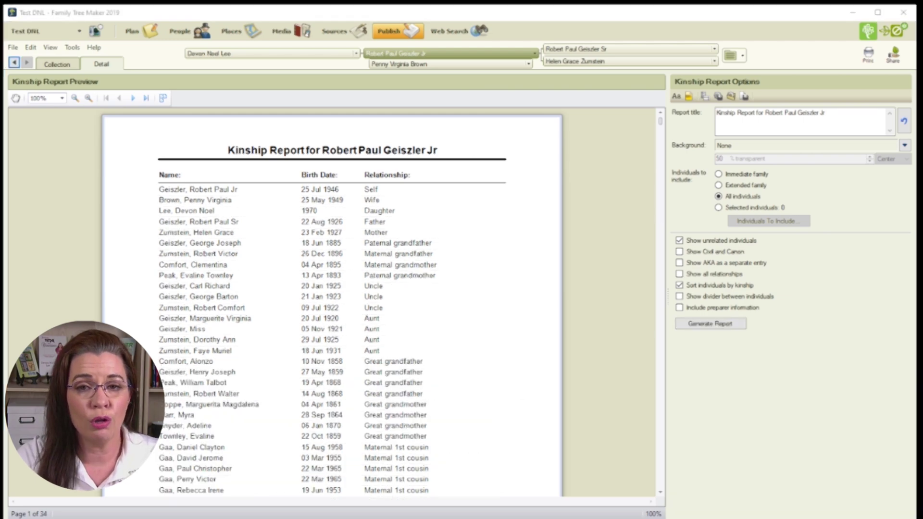
{"action": "scroll", "coordinate": [449, 288], "scroll_direction": "down", "scroll_amount": 10}
{"action": "scroll", "coordinate": [449, 287], "scroll_direction": "down", "scroll_amount": 20}
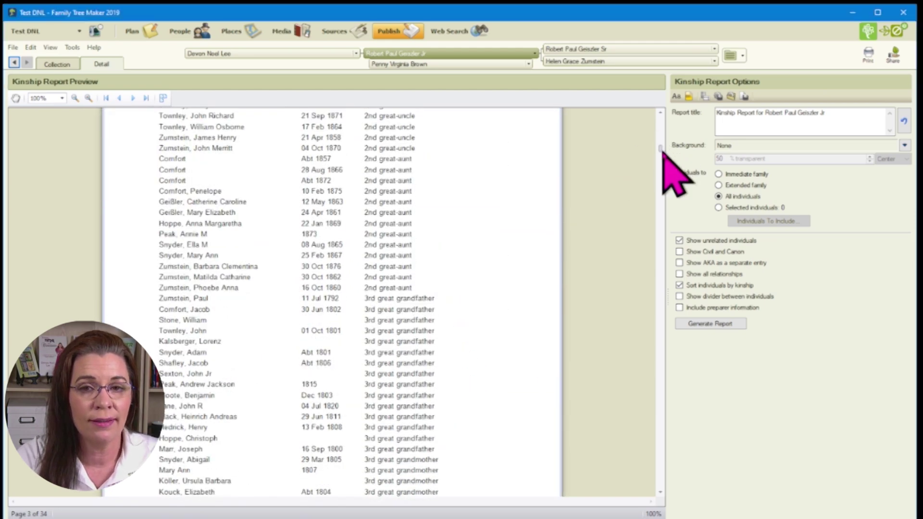
{"action": "left_click_drag", "start_coordinate": [660, 153], "coordinate": [639, 442]}
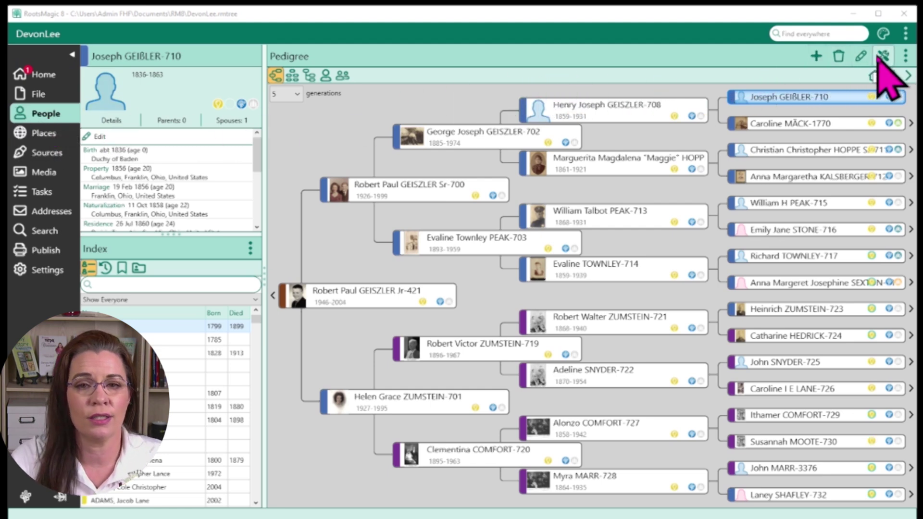
In RootsMagic, count the separate trees in the database and go through the listed start persons
{"action": "left_click", "coordinate": [882, 56]}
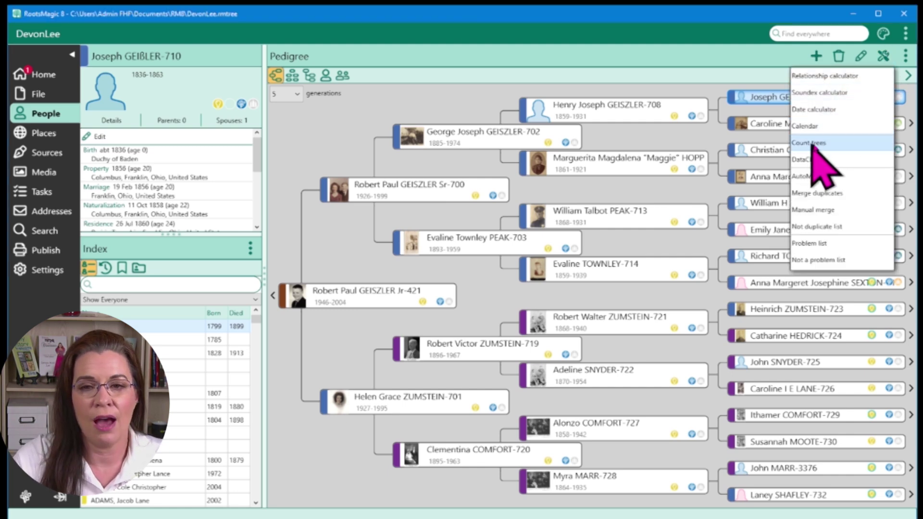
{"action": "left_click", "coordinate": [806, 143]}
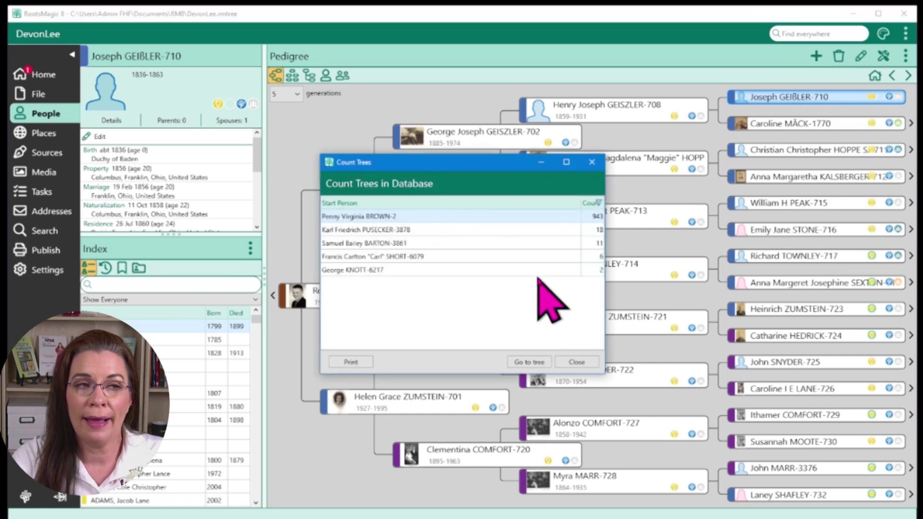
{"action": "left_click", "coordinate": [429, 268]}
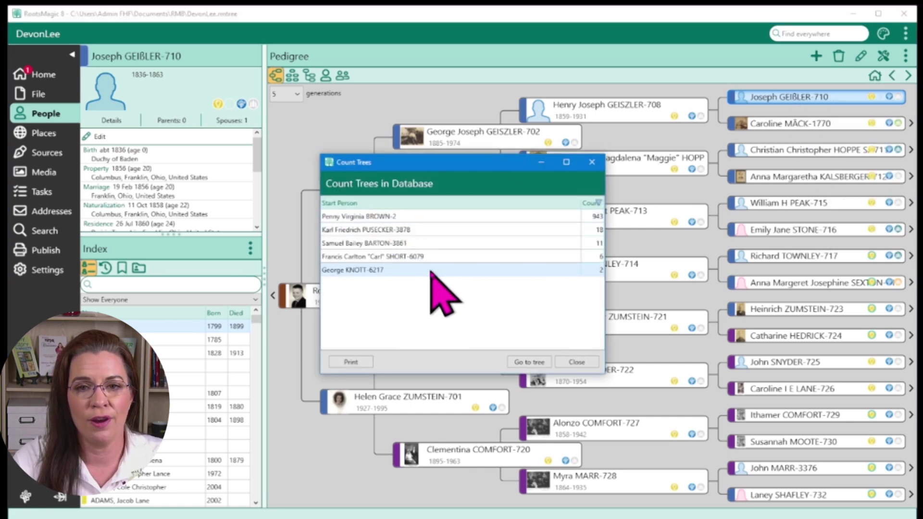
{"action": "left_click", "coordinate": [428, 254]}
{"action": "left_click", "coordinate": [430, 243]}
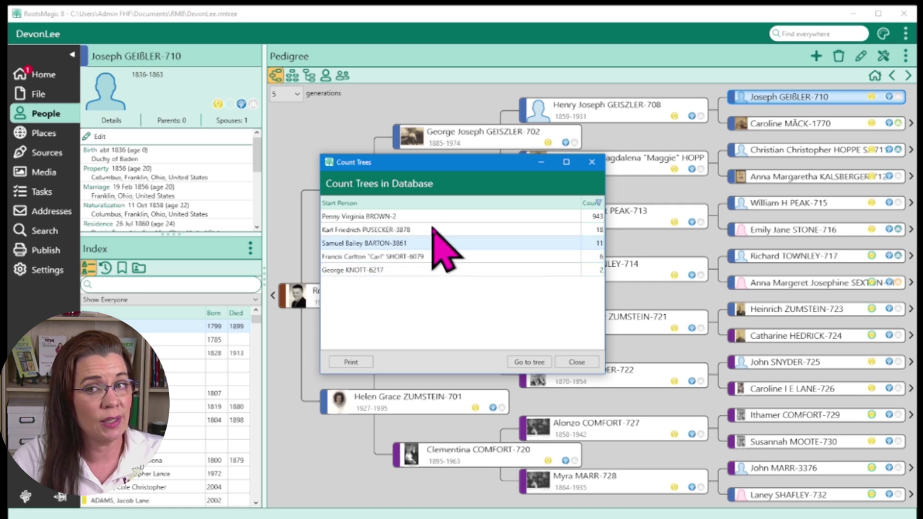
{"action": "left_click", "coordinate": [432, 229]}
{"action": "left_click", "coordinate": [435, 207]}
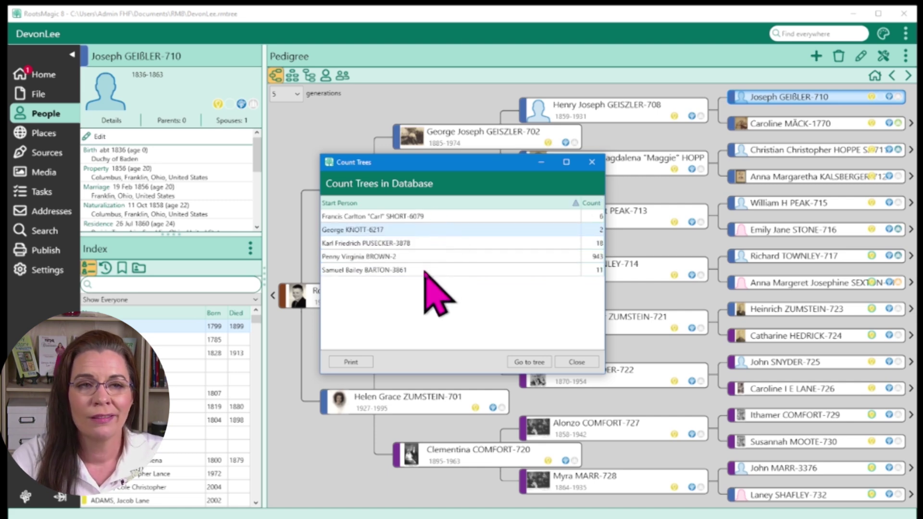
{"action": "left_click", "coordinate": [424, 270]}
{"action": "left_click", "coordinate": [425, 206]}
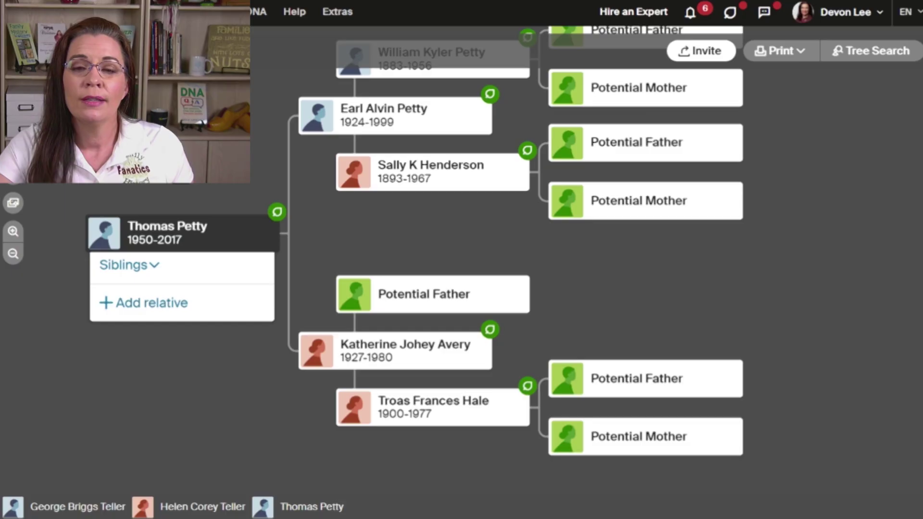
In Ancestry, delete the maternal grandmother (1900-1977) of the tree's focus person
{"action": "left_click", "coordinate": [473, 421]}
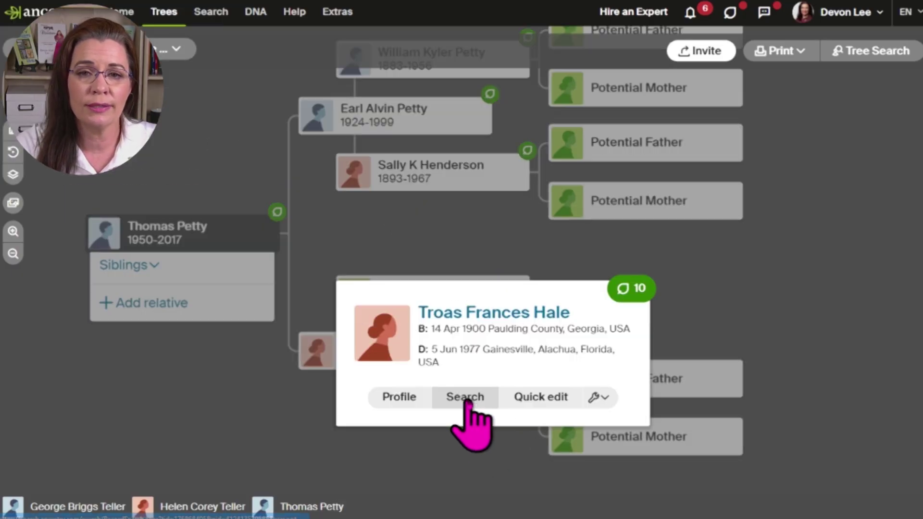
{"action": "left_click", "coordinate": [598, 398]}
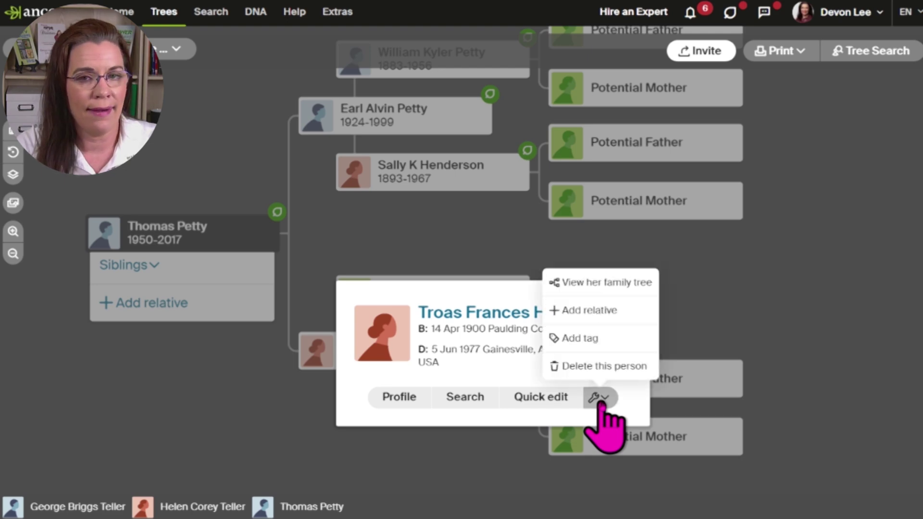
{"action": "left_click", "coordinate": [598, 367]}
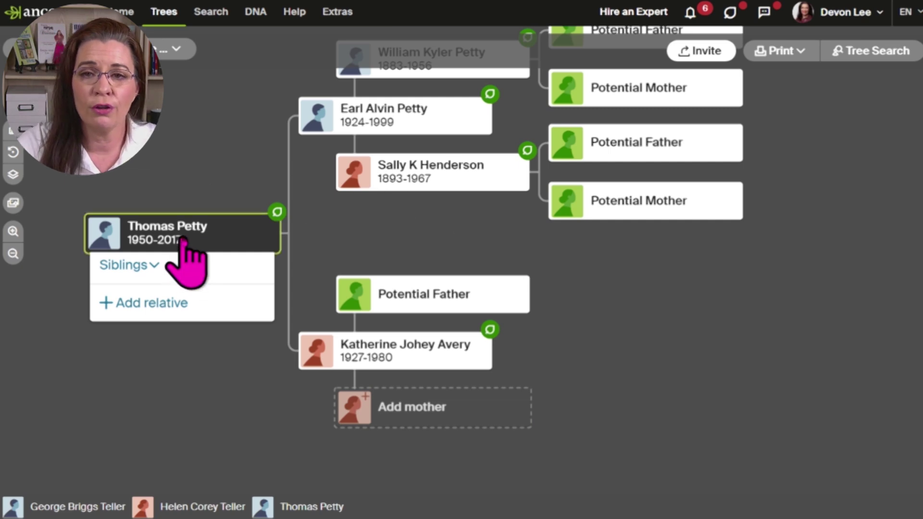
Examine the father's summary card and the siblings on the focus person's profile
{"action": "left_click", "coordinate": [401, 115]}
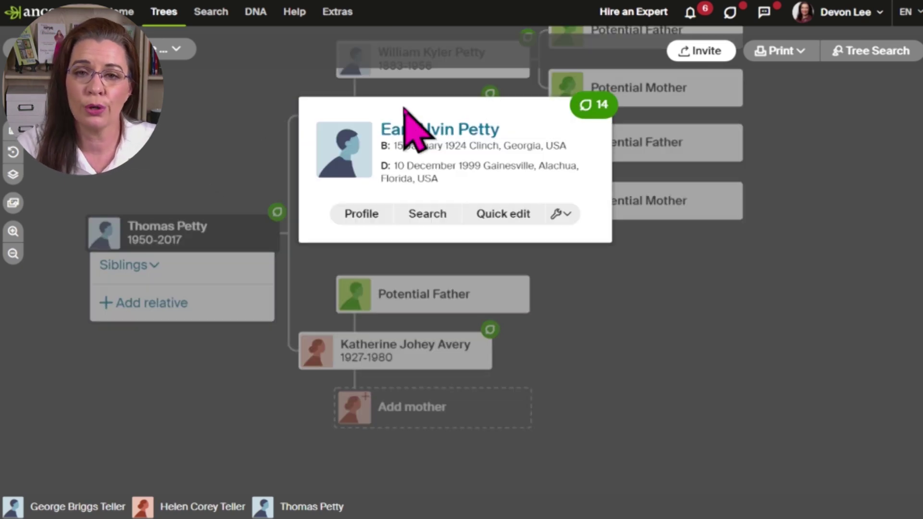
{"action": "left_click", "coordinate": [235, 106]}
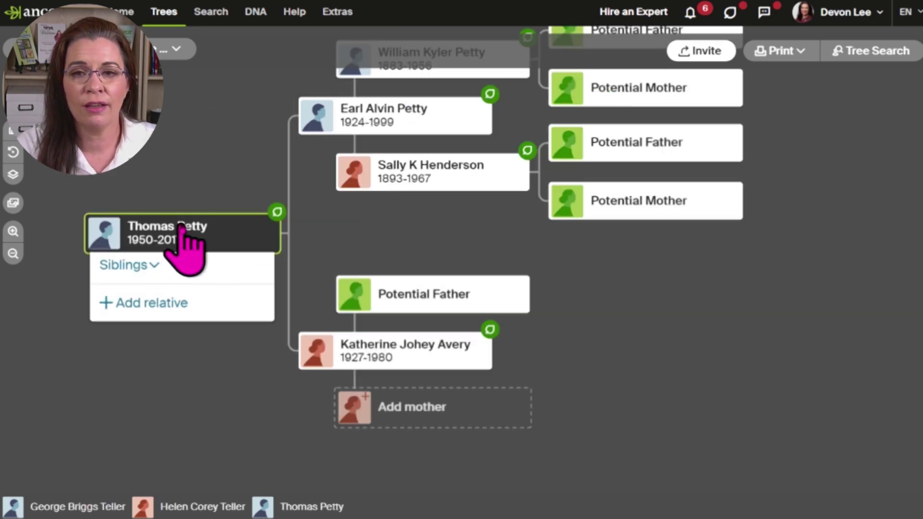
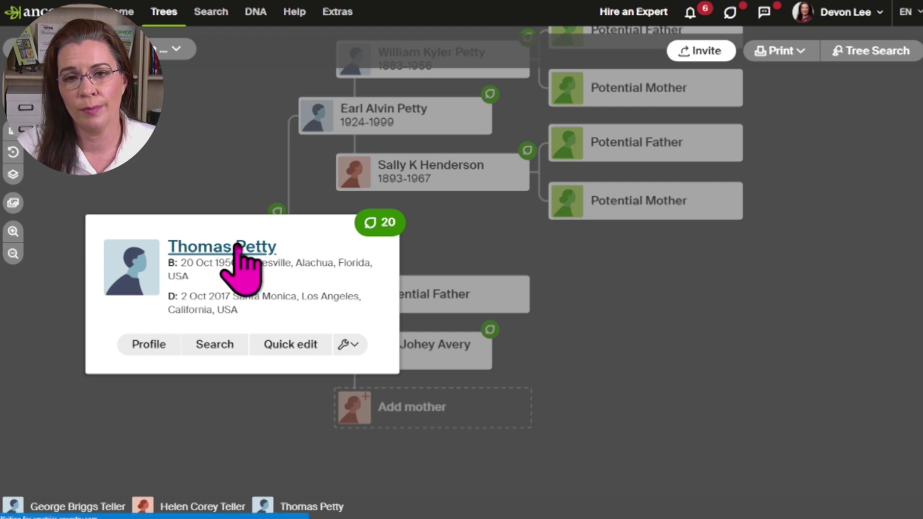
{"action": "left_click", "coordinate": [237, 250]}
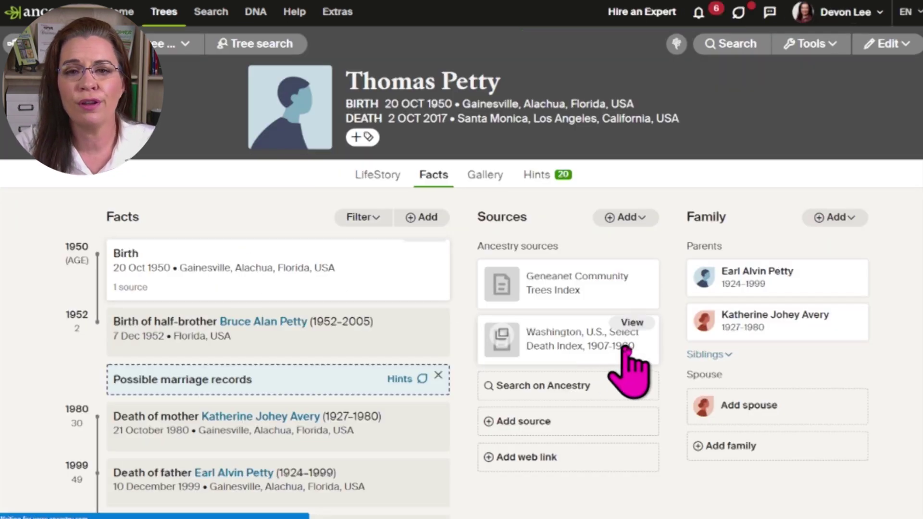
{"action": "left_click", "coordinate": [702, 356]}
{"action": "scroll", "coordinate": [893, 375], "scroll_direction": "down", "scroll_amount": 2}
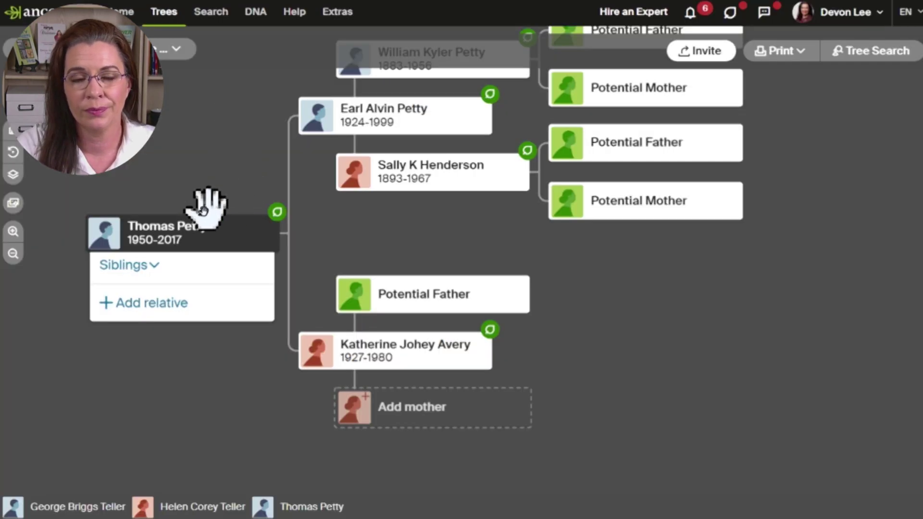
Expand the siblings on the focus person's profile and open the profile of the half-brother (1952-2005)
{"action": "left_click", "coordinate": [181, 228]}
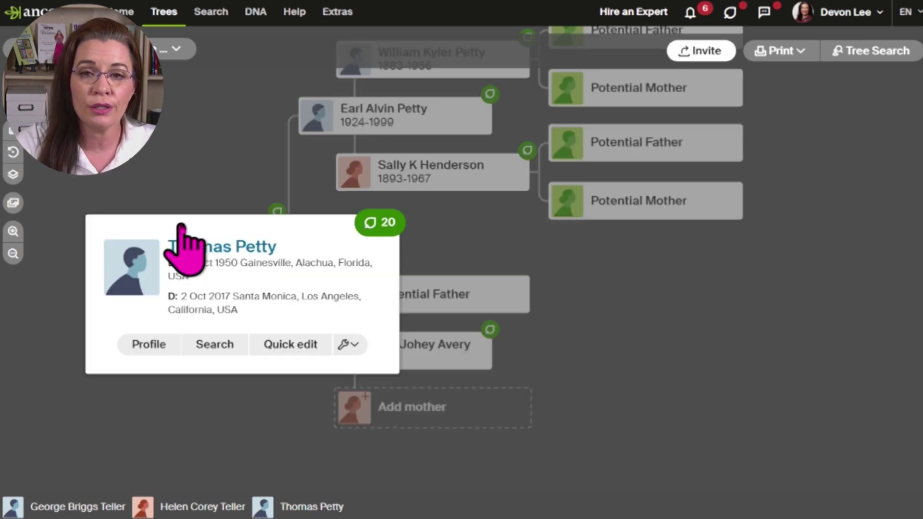
{"action": "left_click", "coordinate": [238, 248]}
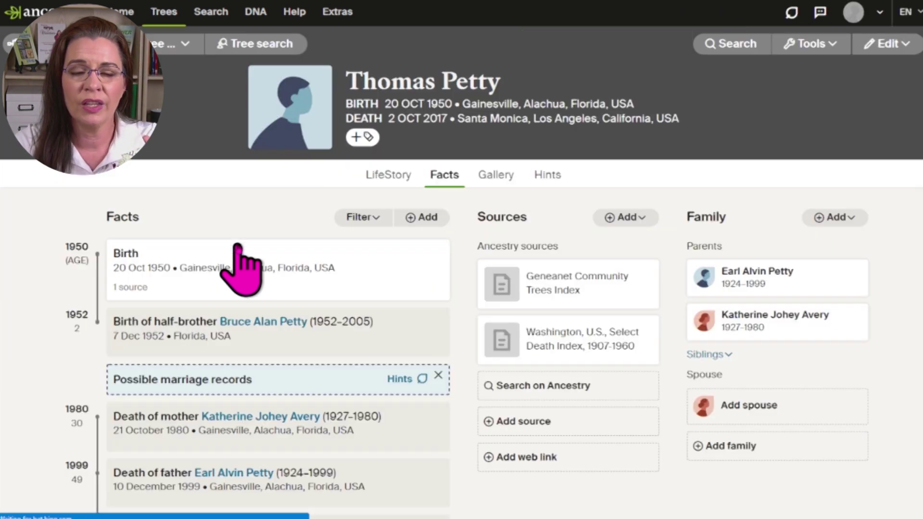
{"action": "left_click", "coordinate": [704, 356]}
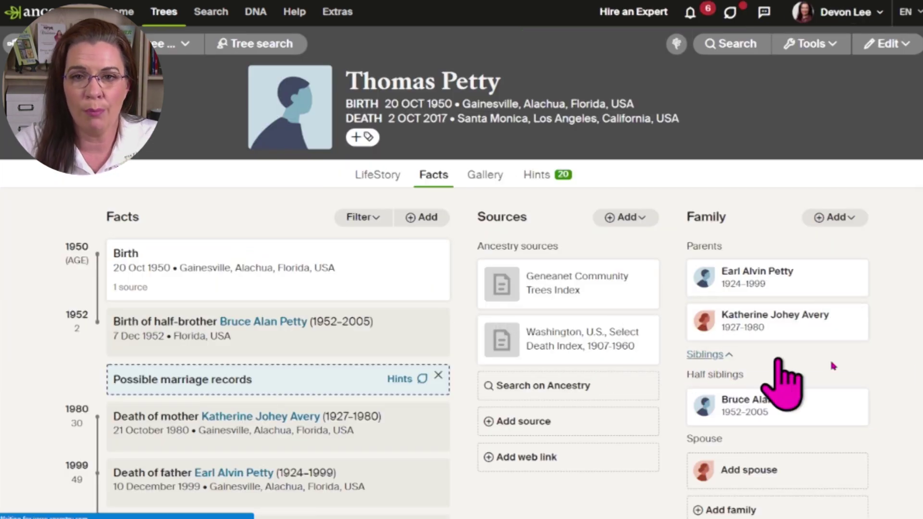
{"action": "scroll", "coordinate": [889, 409], "scroll_direction": "down", "scroll_amount": 2}
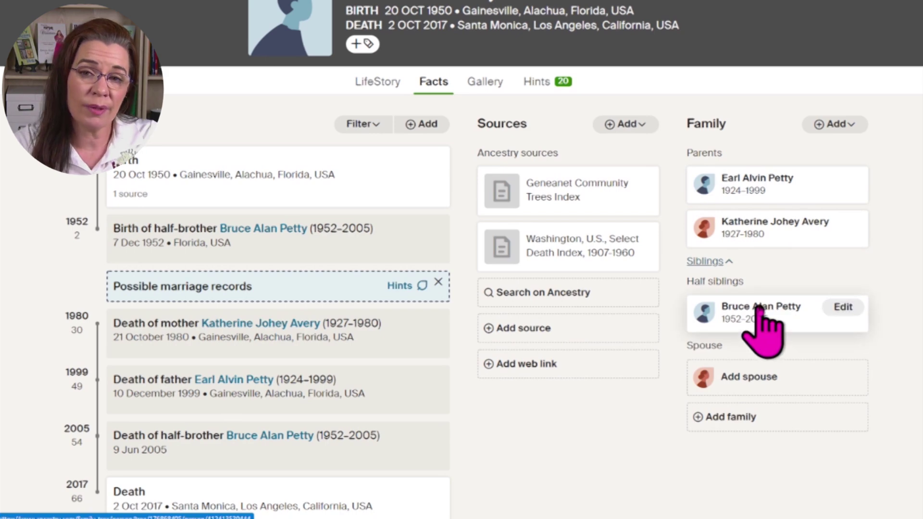
{"action": "left_click", "coordinate": [763, 318]}
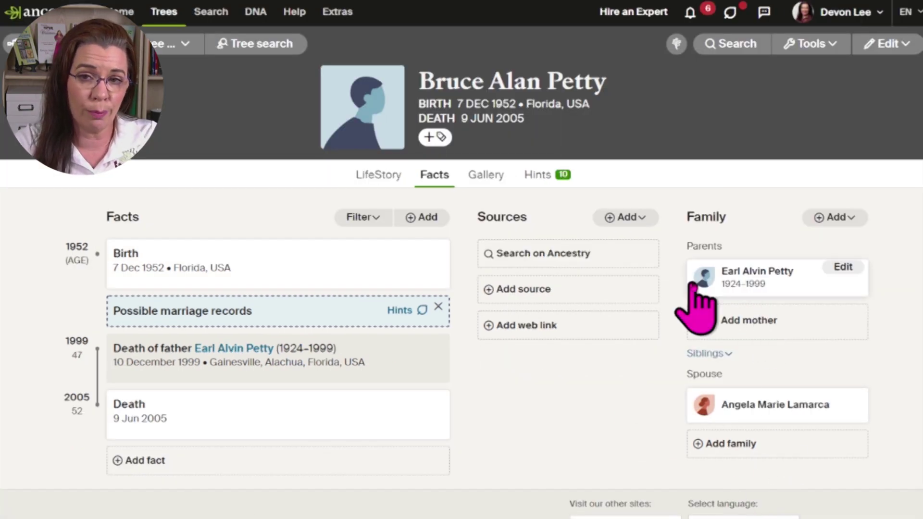
View the half-brother (1952-2005) in the family tree and delete his spouse from the tree
{"action": "left_click", "coordinate": [827, 44]}
{"action": "left_click", "coordinate": [807, 72]}
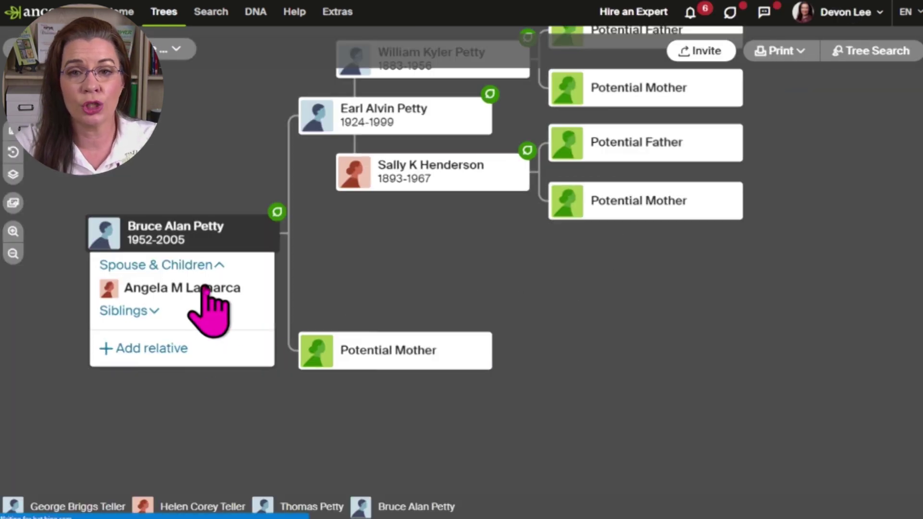
{"action": "left_click", "coordinate": [205, 288]}
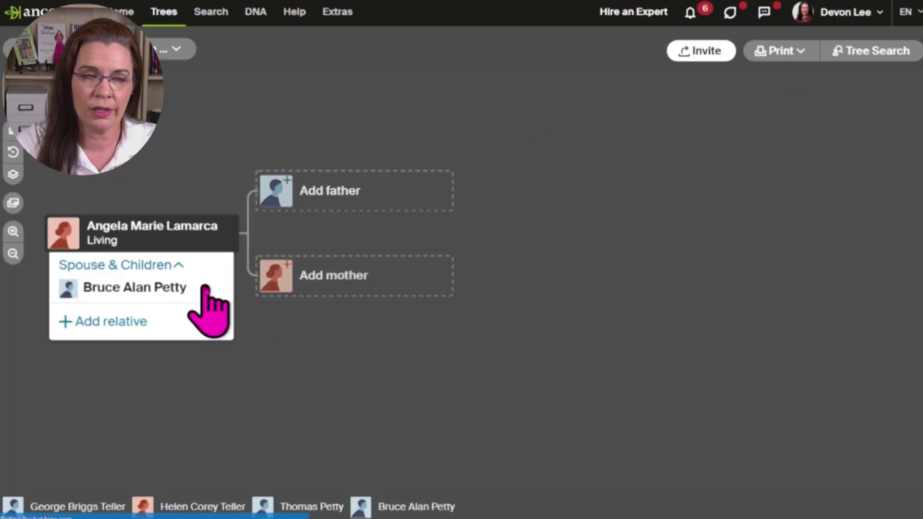
{"action": "left_click", "coordinate": [218, 236]}
{"action": "left_click", "coordinate": [306, 323]}
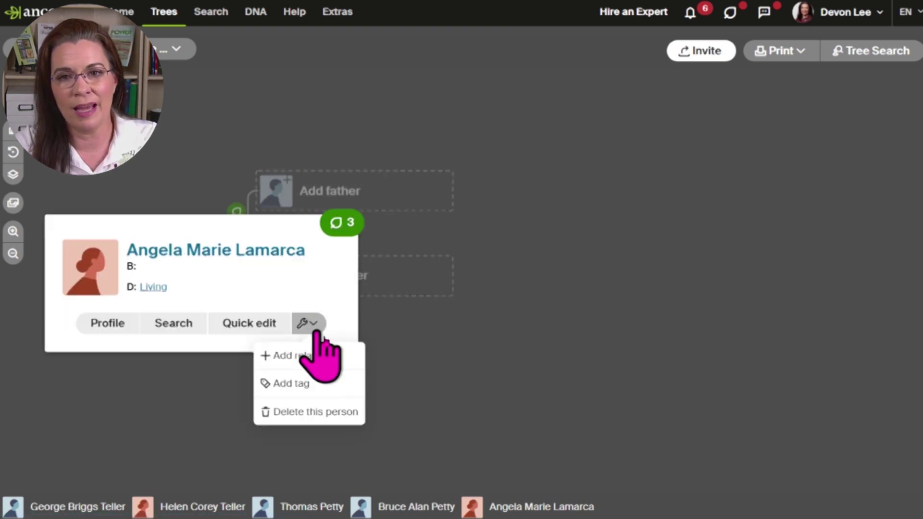
{"action": "left_click", "coordinate": [326, 411]}
{"action": "left_click", "coordinate": [305, 270]}
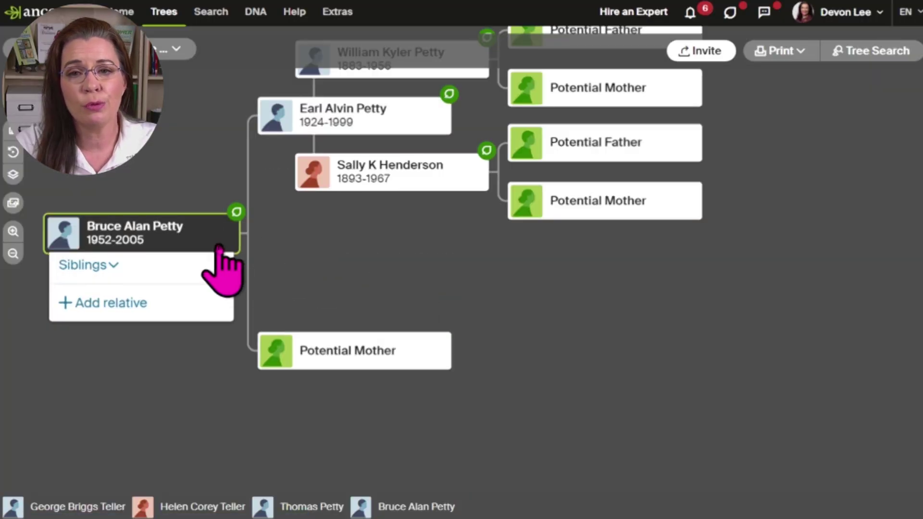
Delete the half-brother (1952-2005) from the tree
{"action": "left_click", "coordinate": [221, 238]}
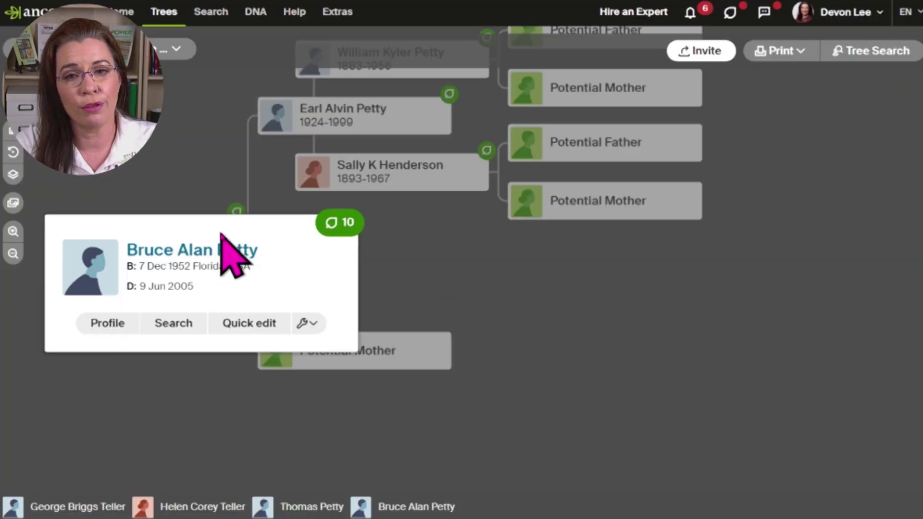
{"action": "left_click", "coordinate": [313, 326]}
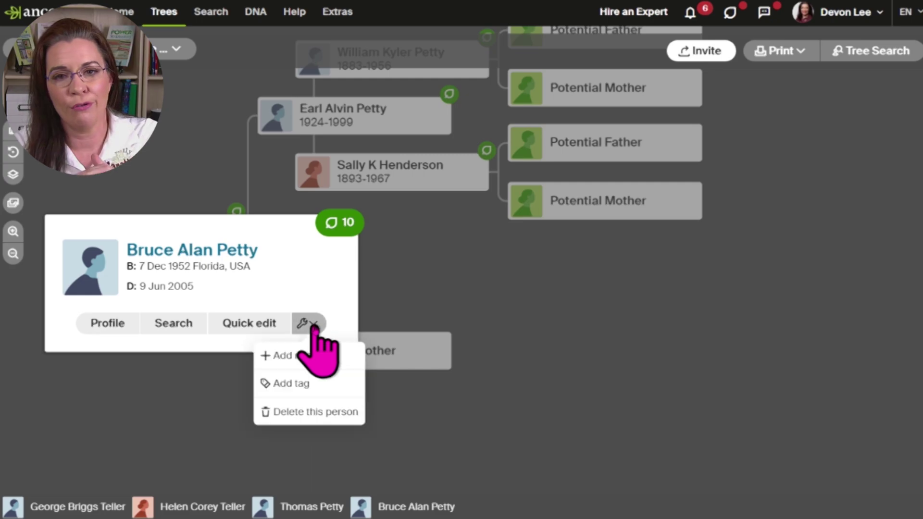
{"action": "left_click", "coordinate": [325, 412]}
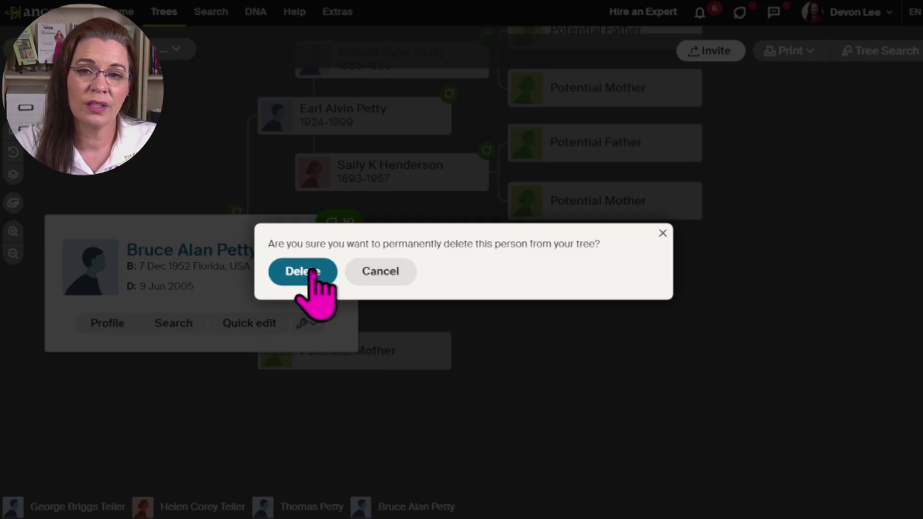
{"action": "left_click", "coordinate": [307, 273]}
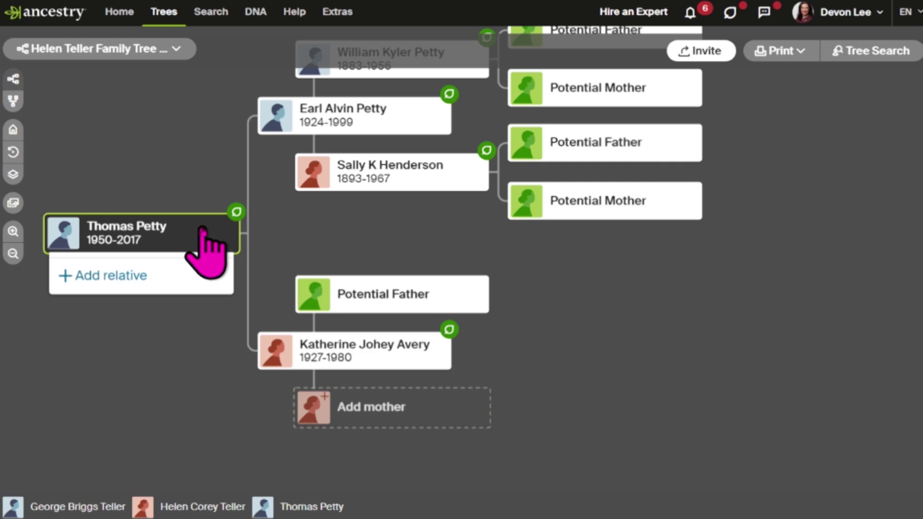
Delete the son (1950-2017), the tree's current focus person, from the tree
{"action": "left_click", "coordinate": [204, 235]}
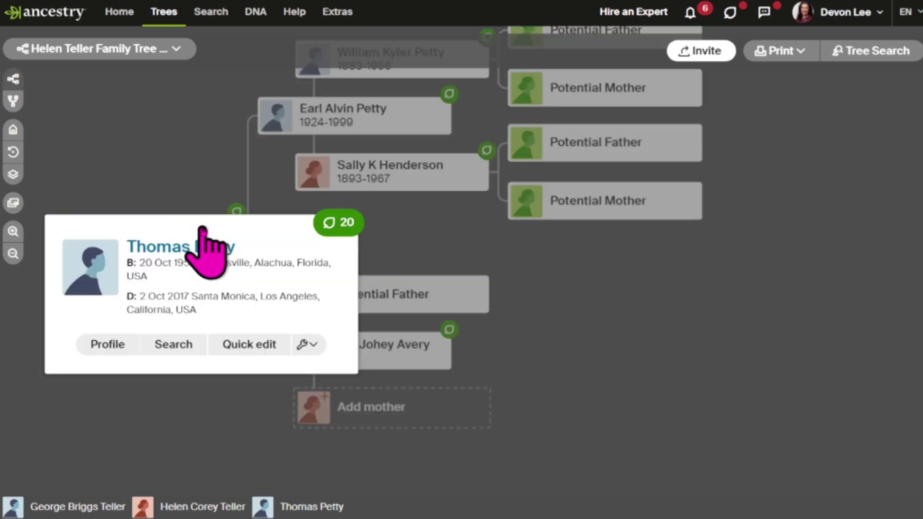
{"action": "left_click", "coordinate": [310, 345]}
{"action": "left_click", "coordinate": [317, 432]}
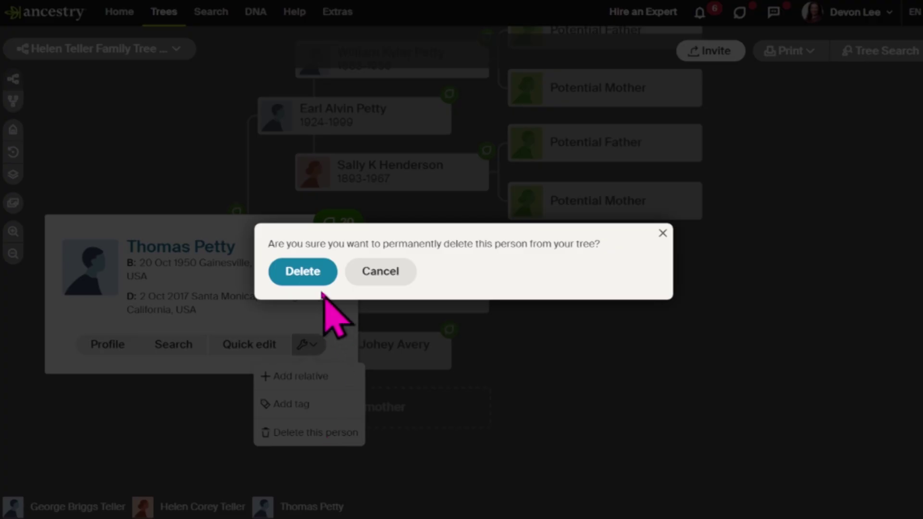
{"action": "left_click", "coordinate": [312, 273]}
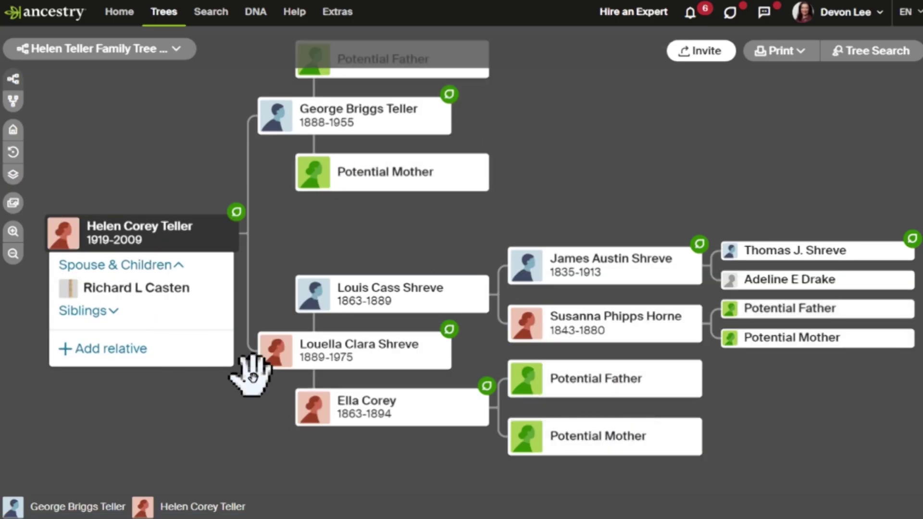
Search the tree for the deleted family's surname and open the profile of the father (1924-1999)
{"action": "left_click", "coordinate": [871, 51]}
{"action": "type", "text": "petty"}
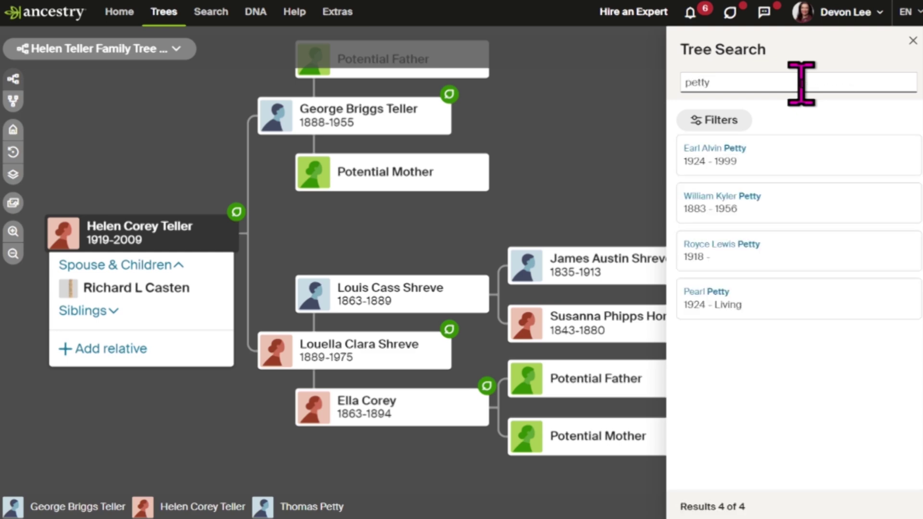
{"action": "left_click", "coordinate": [834, 166]}
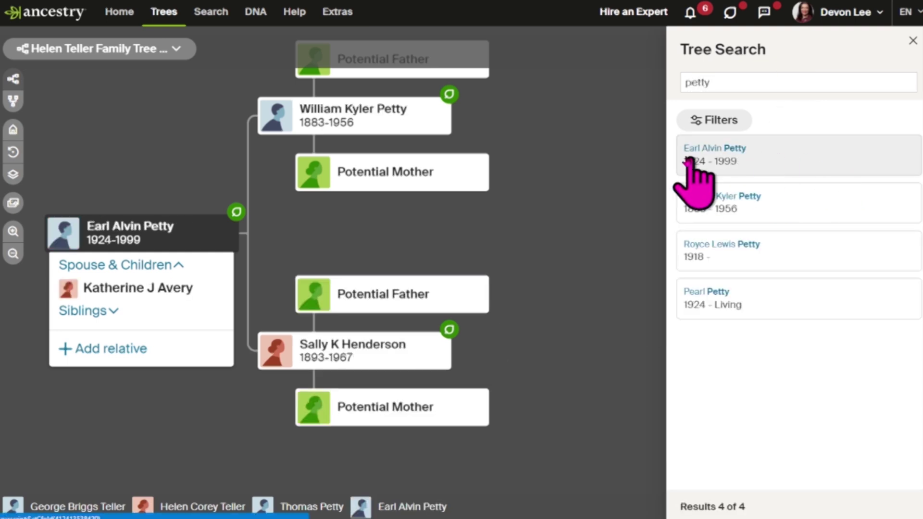
{"action": "left_click", "coordinate": [913, 40]}
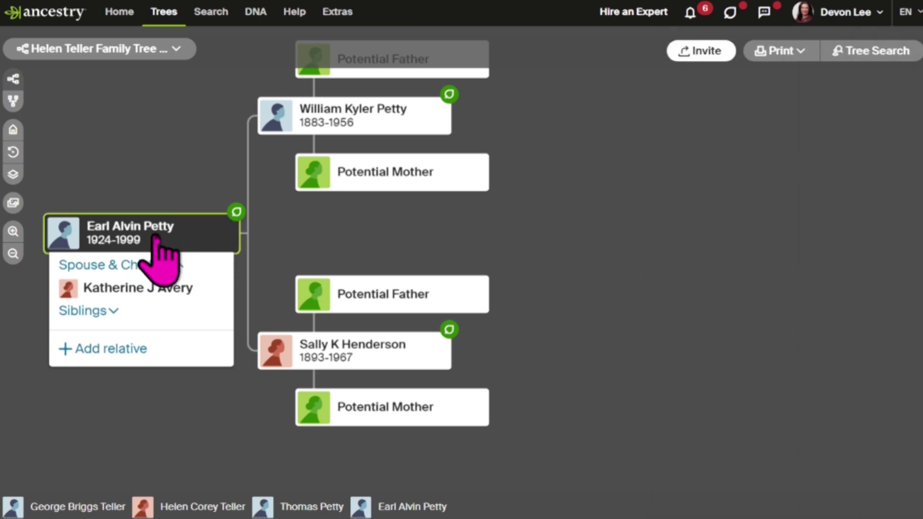
{"action": "left_click", "coordinate": [156, 240]}
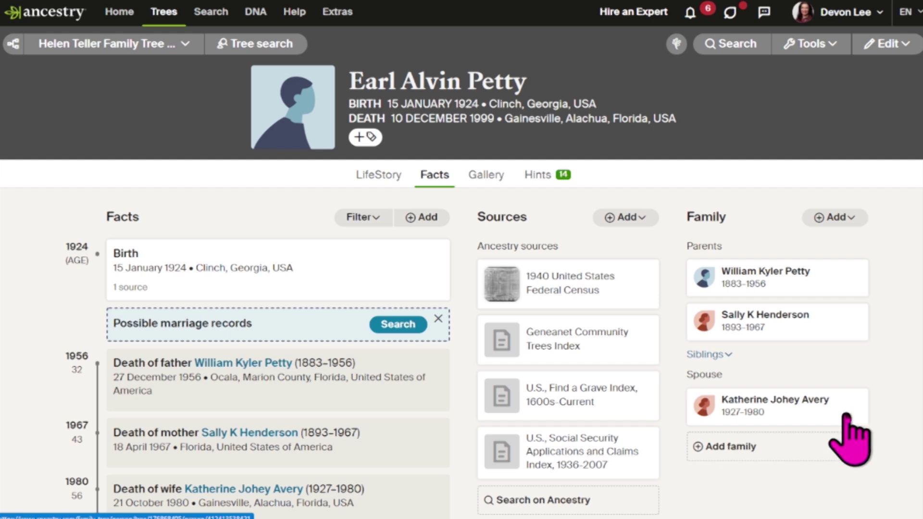
Open the profile of the father's wife (1927-1980) and delete her from the tree
{"action": "mouse_move", "coordinate": [821, 409]}
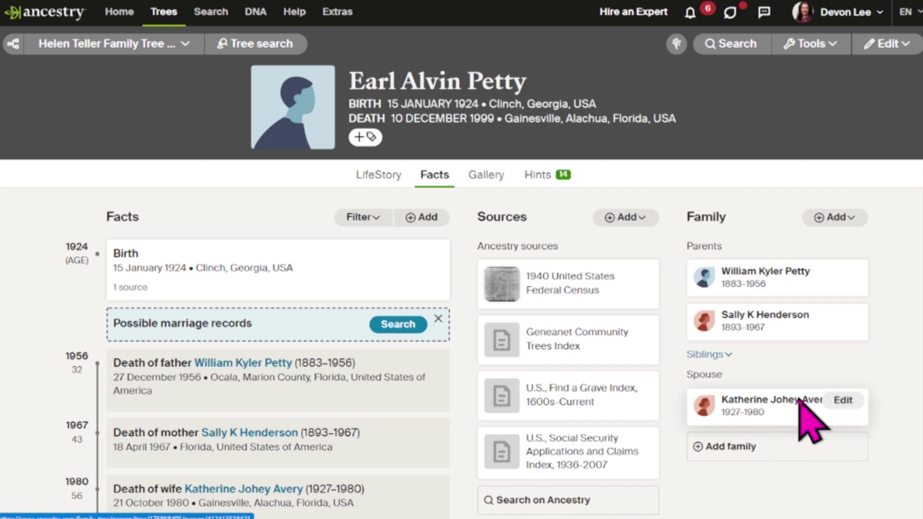
{"action": "left_click", "coordinate": [799, 400]}
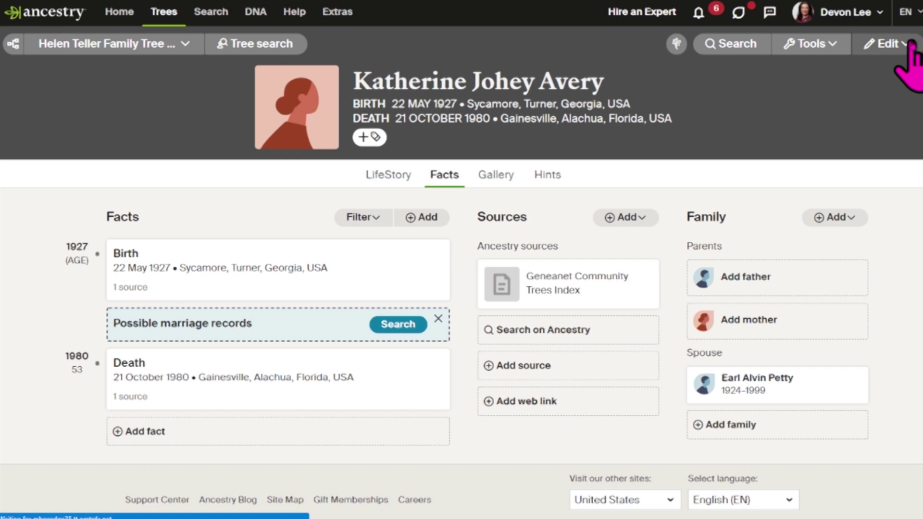
{"action": "left_click", "coordinate": [908, 45]}
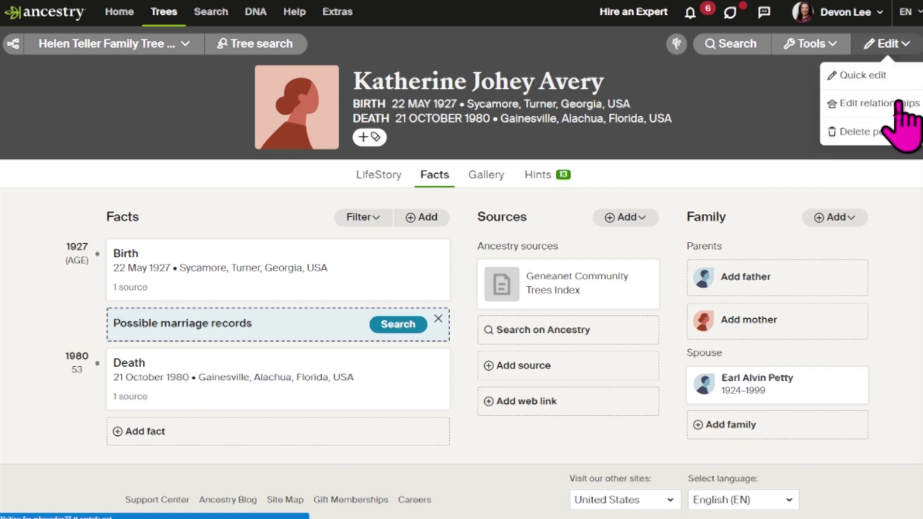
{"action": "left_click", "coordinate": [887, 130]}
{"action": "left_click", "coordinate": [319, 293]}
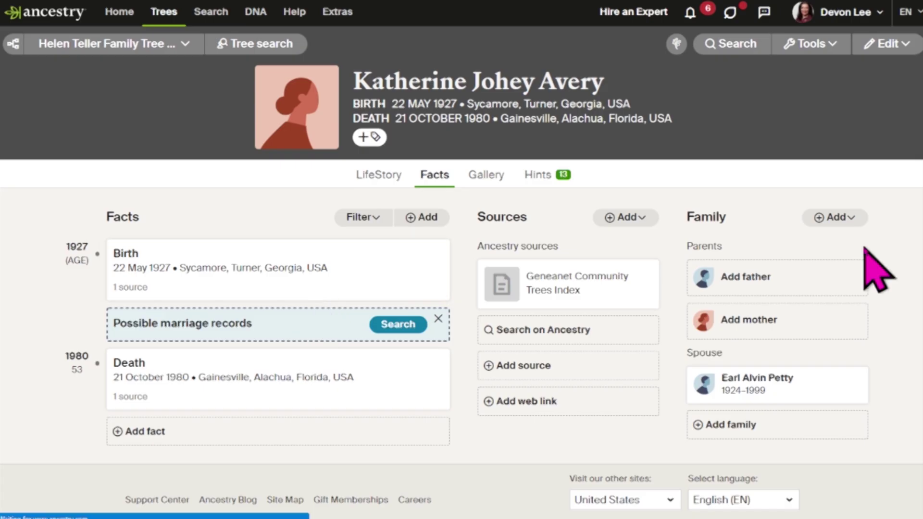
Delete the father (1924-1999) from the tree
{"action": "left_click", "coordinate": [910, 45]}
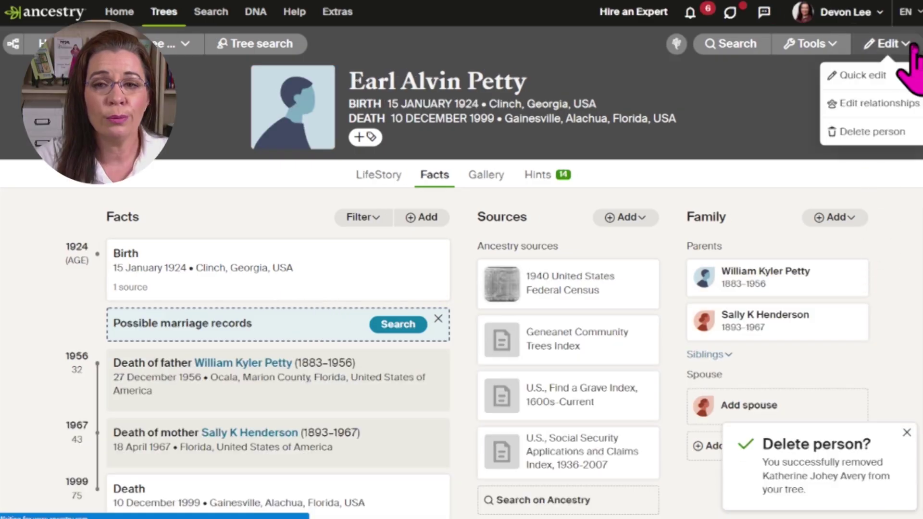
{"action": "left_click", "coordinate": [846, 132]}
{"action": "left_click", "coordinate": [303, 292]}
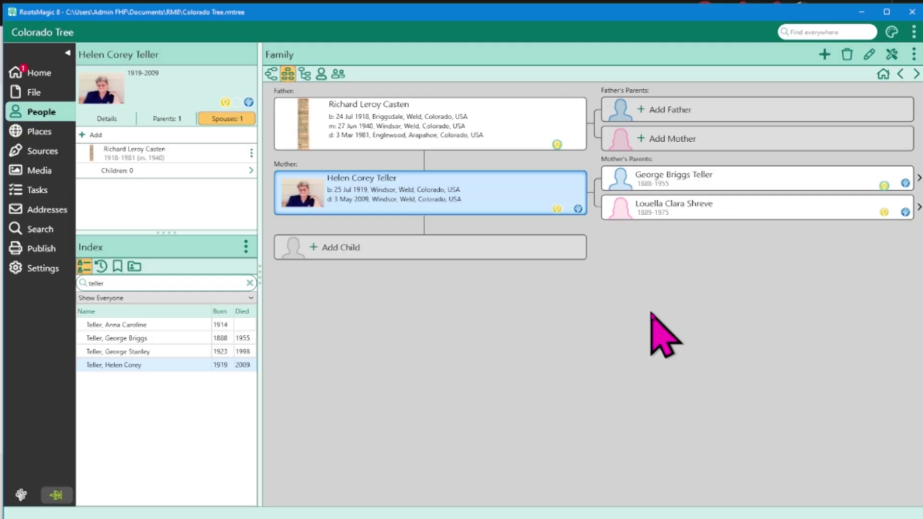
In RootsMagic, count the trees in the database, go to the second listed tree and show it in the Descendants view
{"action": "left_click", "coordinate": [891, 54]}
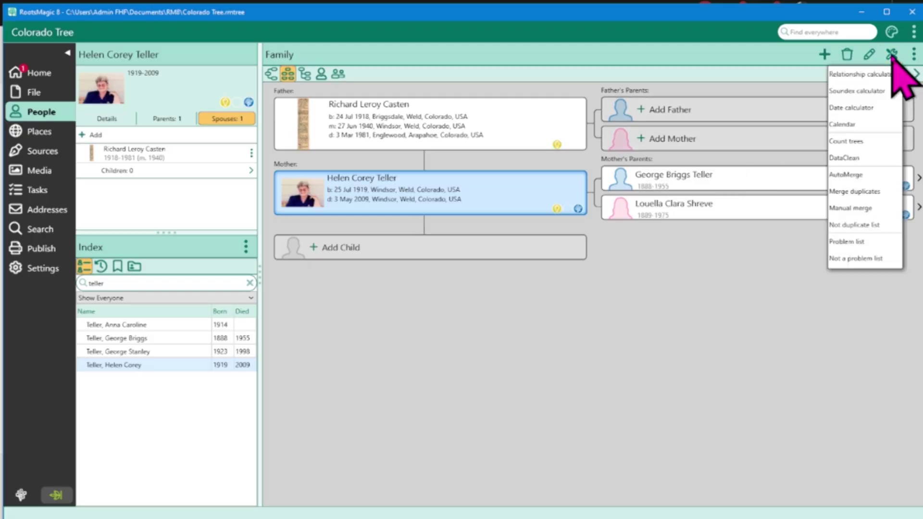
{"action": "left_click", "coordinate": [849, 144]}
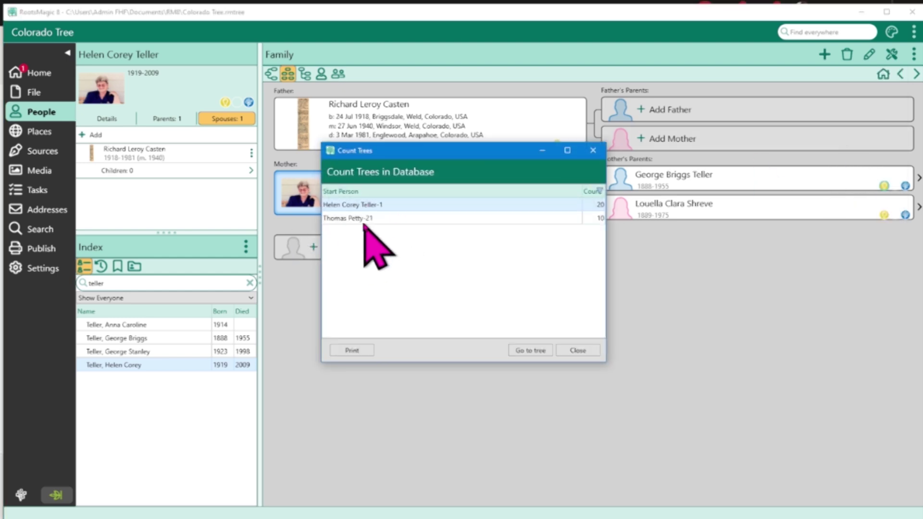
{"action": "left_click", "coordinate": [531, 350]}
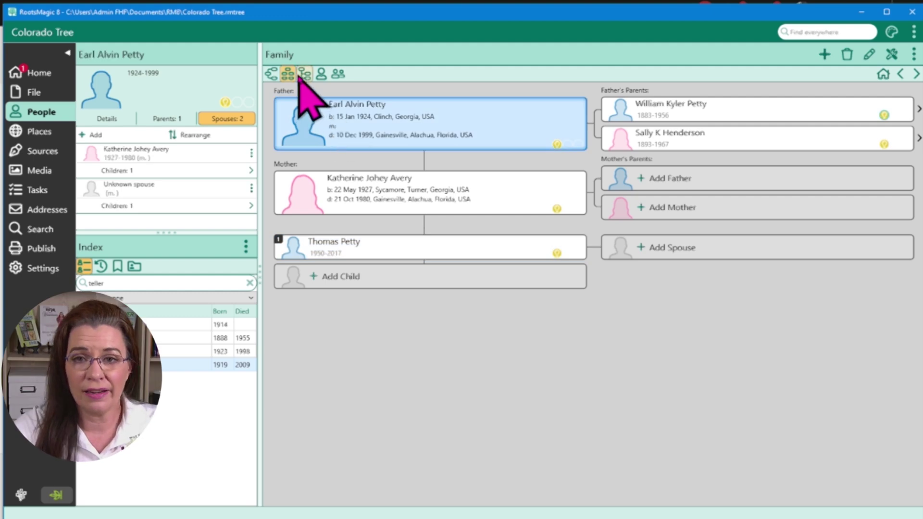
{"action": "left_click", "coordinate": [302, 74]}
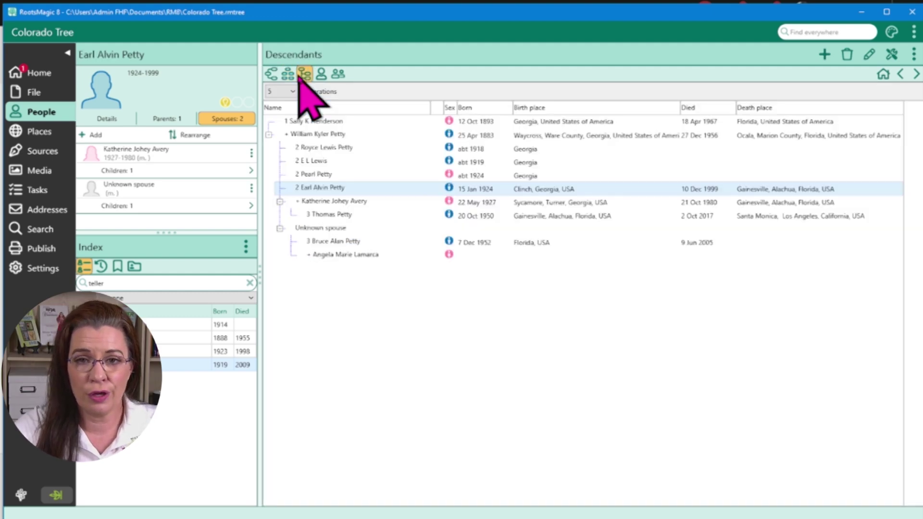
Delete the family of the half-brother (1952-2005), removing him and his spouse from the database
{"action": "left_click", "coordinate": [314, 257]}
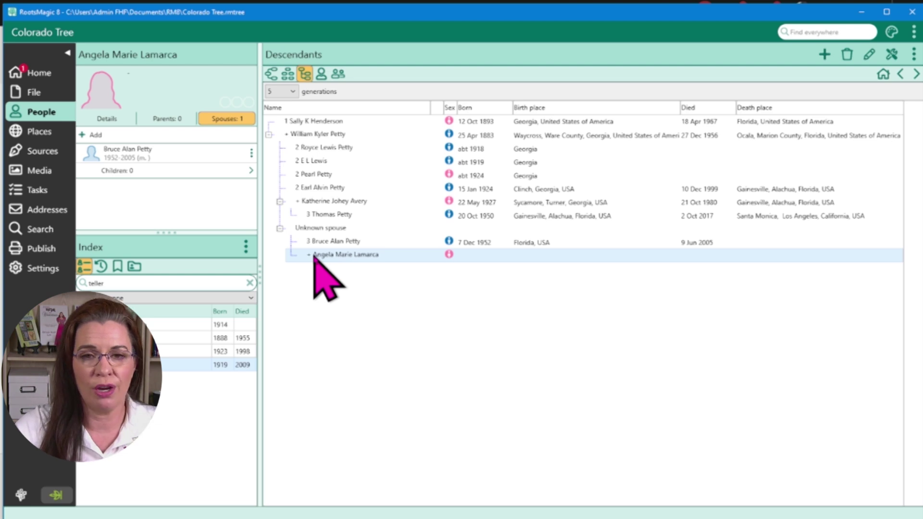
{"action": "left_click", "coordinate": [339, 242]}
{"action": "right_click", "coordinate": [339, 242]}
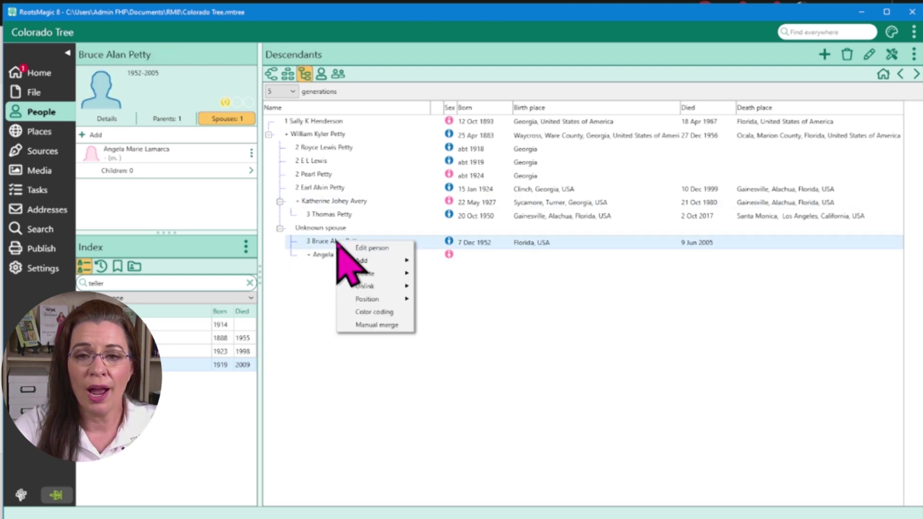
{"action": "mouse_move", "coordinate": [359, 274]}
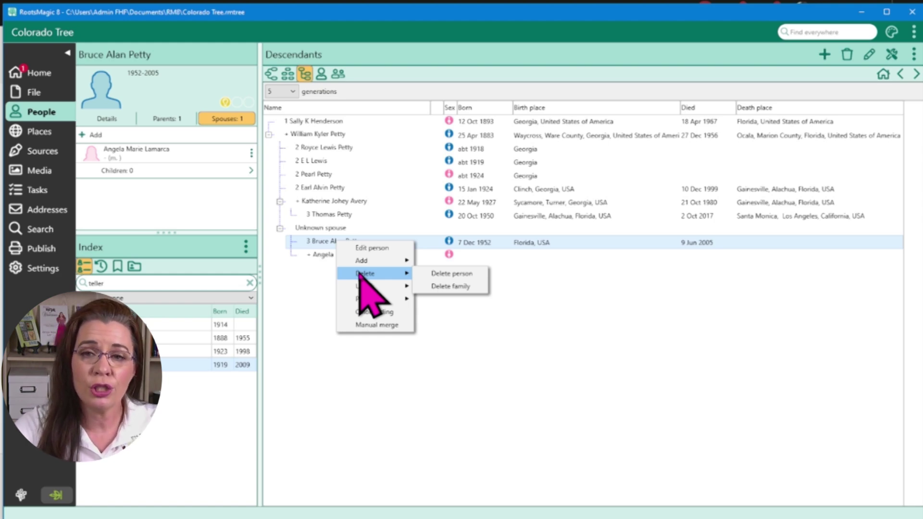
{"action": "left_click", "coordinate": [449, 286]}
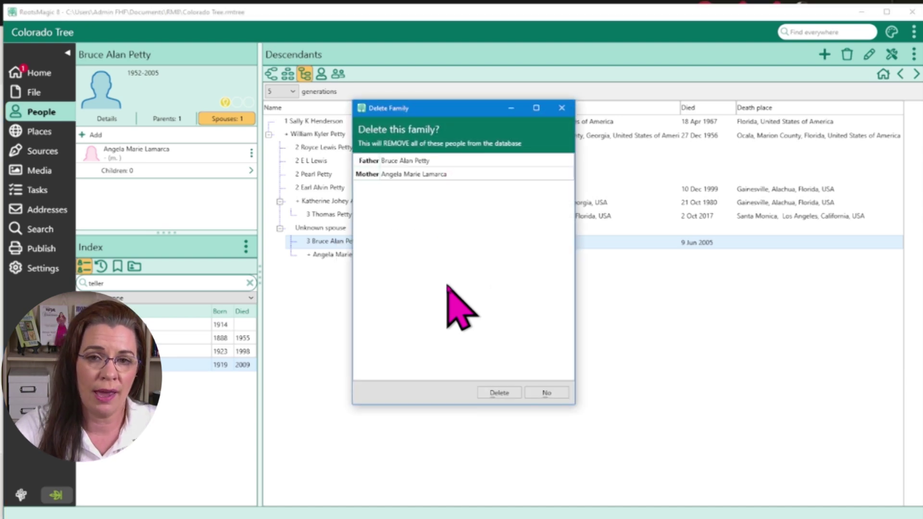
{"action": "left_click", "coordinate": [498, 392]}
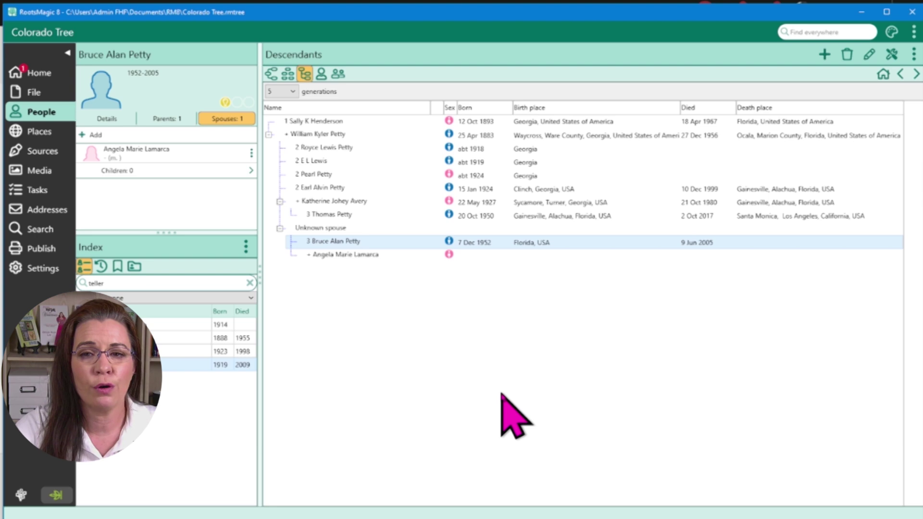
Delete the family of the wife (1927-1980), including her husband and their son
{"action": "left_click", "coordinate": [330, 202]}
{"action": "right_click", "coordinate": [333, 201]}
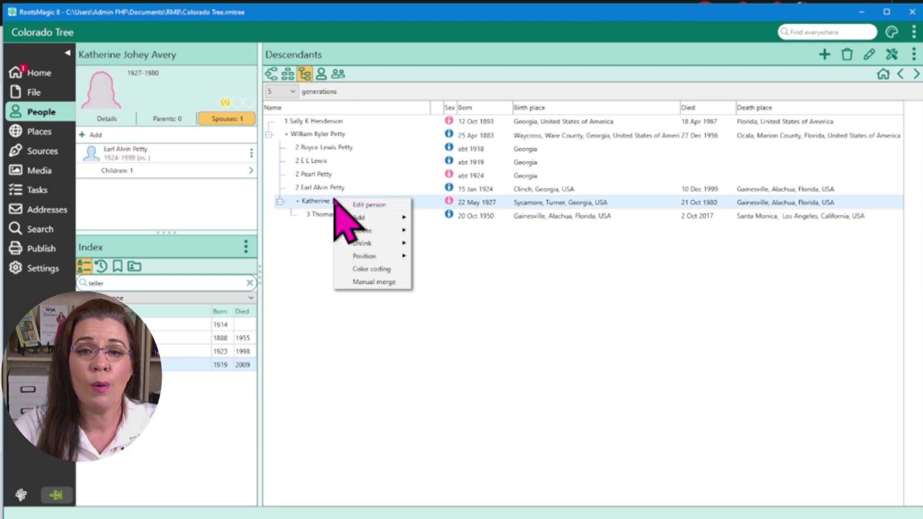
{"action": "mouse_move", "coordinate": [395, 234]}
{"action": "left_click", "coordinate": [447, 243]}
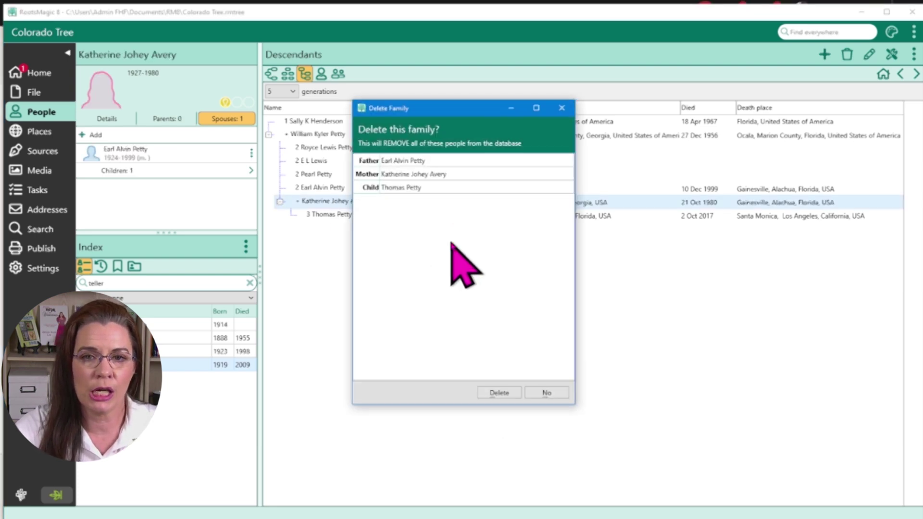
{"action": "left_click", "coordinate": [496, 387]}
Delete the family of the grandfather (1883-1956), including his wife and their remaining children
{"action": "left_click", "coordinate": [318, 134]}
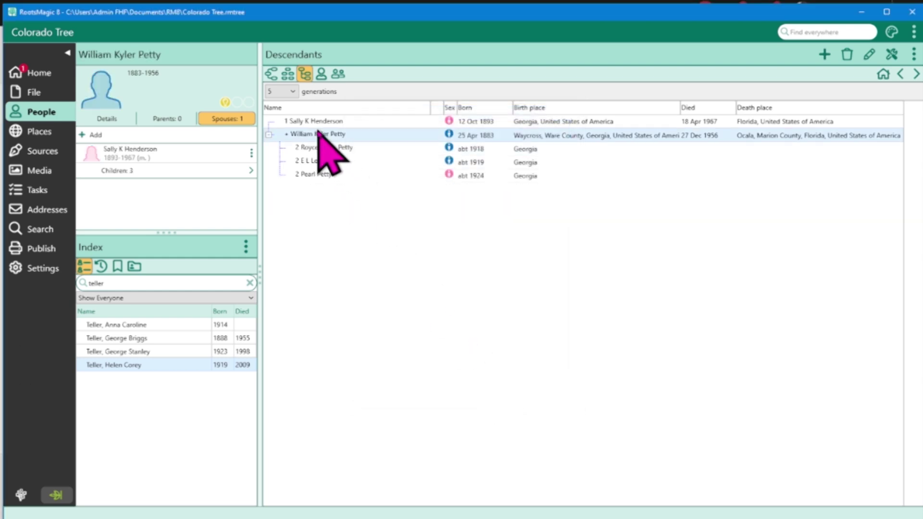
{"action": "right_click", "coordinate": [316, 134]}
{"action": "mouse_move", "coordinate": [375, 166]}
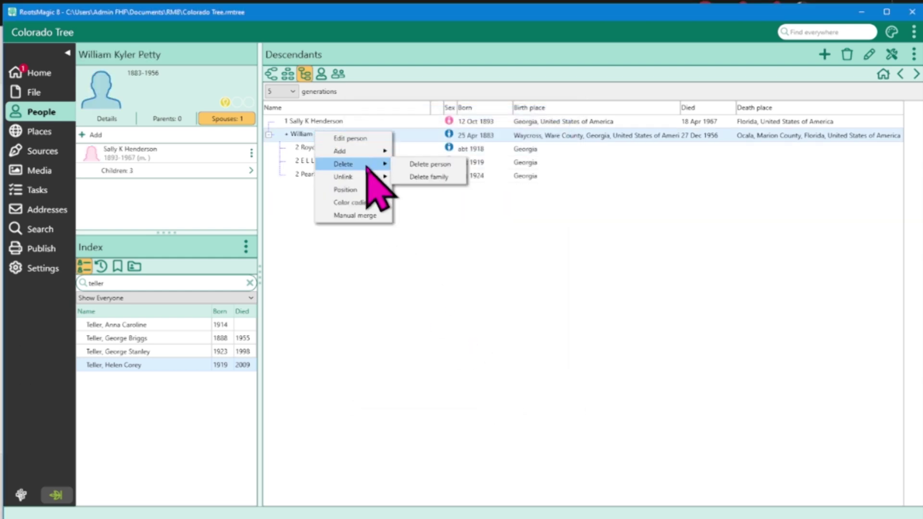
{"action": "left_click", "coordinate": [429, 177]}
{"action": "left_click", "coordinate": [498, 390]}
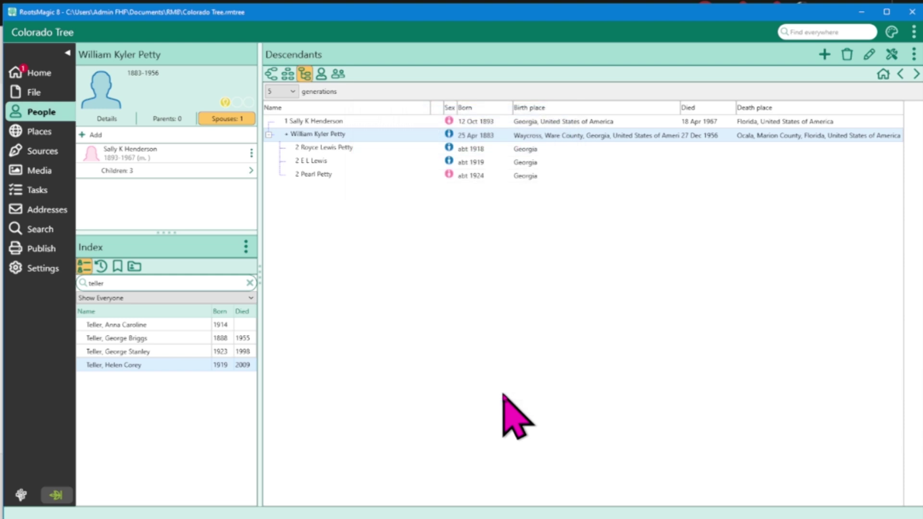
Recount the trees in the database to check for remaining unattached groups, then close the count
{"action": "left_click", "coordinate": [892, 54]}
{"action": "left_click", "coordinate": [851, 141]}
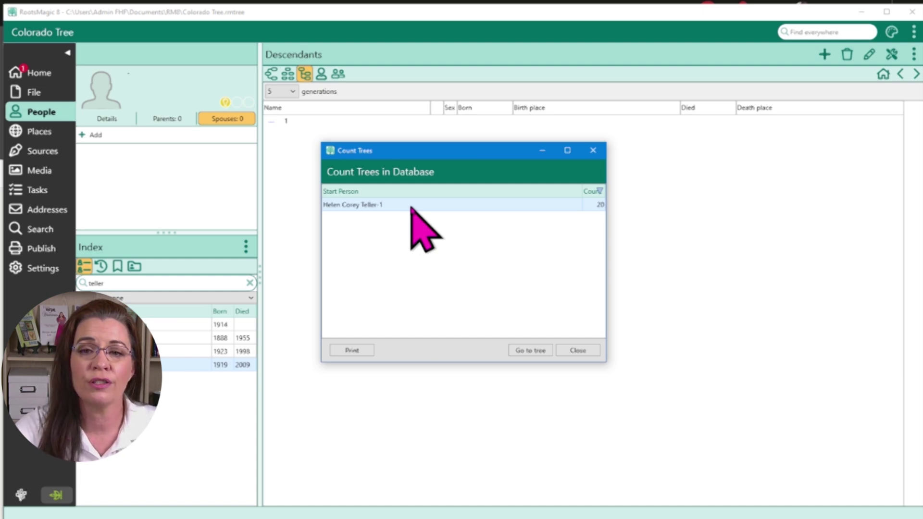
{"action": "key", "text": "Escape"}
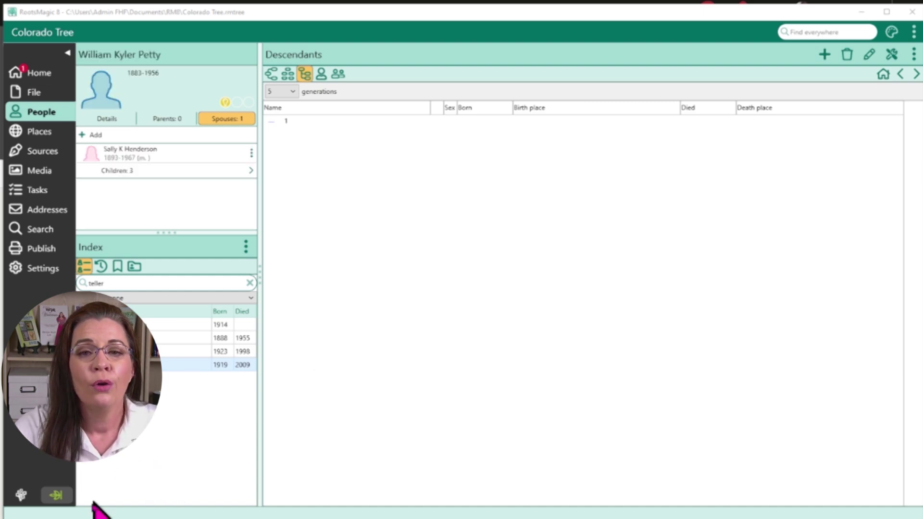
Open TreeShare for Ancestry and permanently delete the unlinked half-brother's sibling entry (1950-2017) from the Ancestry tree
{"action": "left_click", "coordinate": [55, 495]}
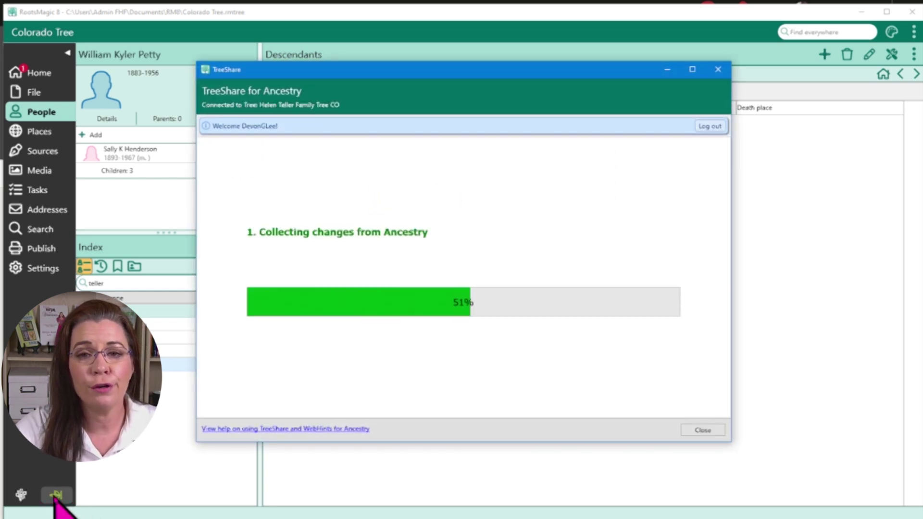
{"action": "left_click_drag", "start_coordinate": [315, 242], "coordinate": [324, 305]}
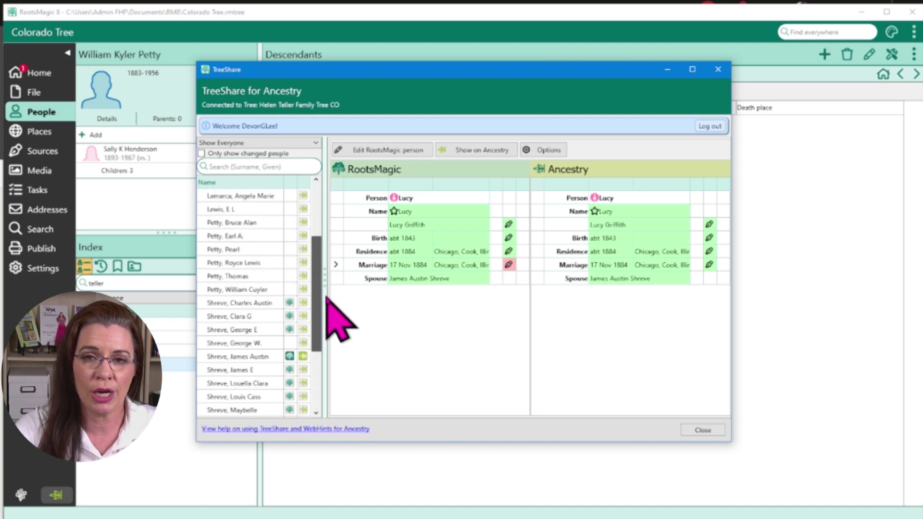
{"action": "left_click", "coordinate": [210, 277]}
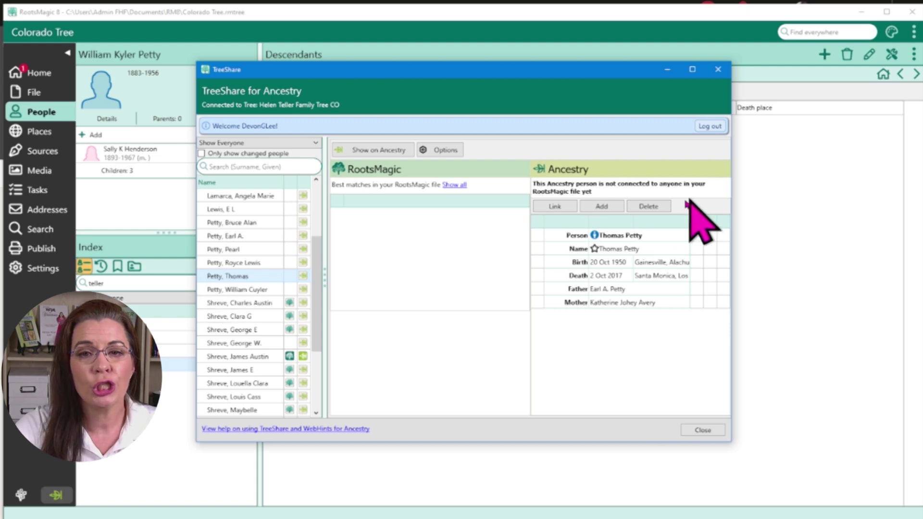
{"action": "left_click", "coordinate": [648, 206]}
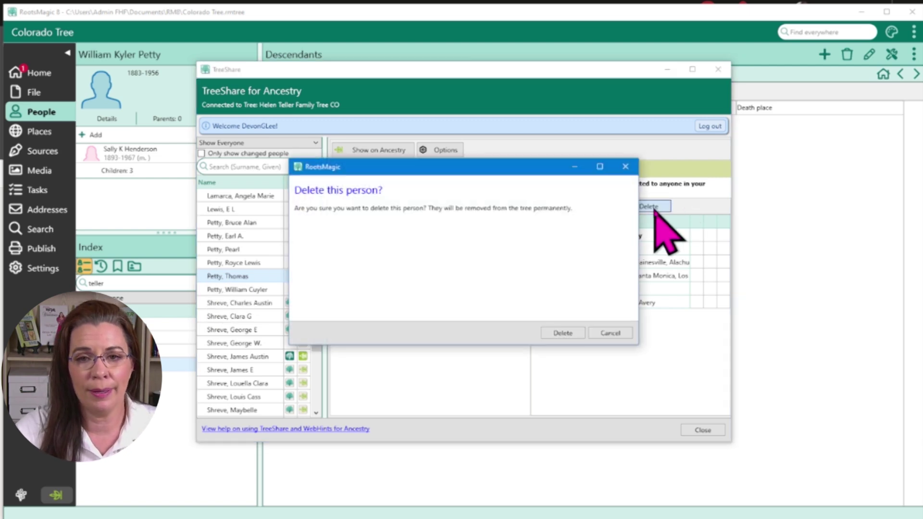
{"action": "left_click", "coordinate": [559, 333]}
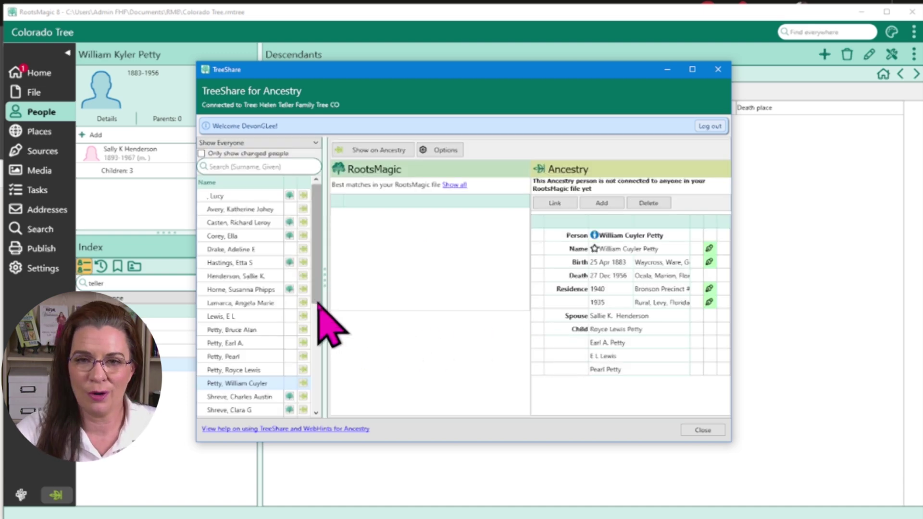
Delete the grandfather's unlinked daughter (born about 1924) and son (born about 1918) from the Ancestry tree
{"action": "left_click", "coordinate": [216, 356]}
{"action": "left_click", "coordinate": [648, 202]}
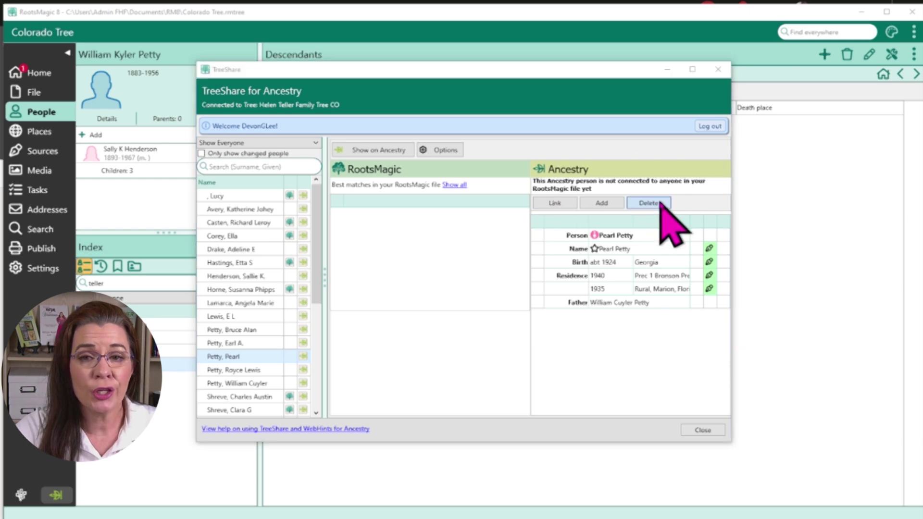
{"action": "left_click", "coordinate": [560, 332]}
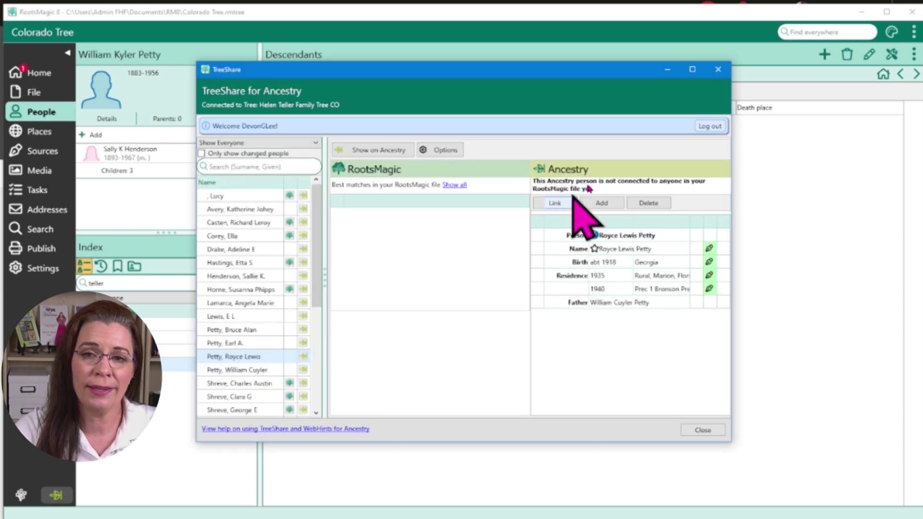
{"action": "left_click", "coordinate": [648, 203]}
{"action": "left_click", "coordinate": [562, 332]}
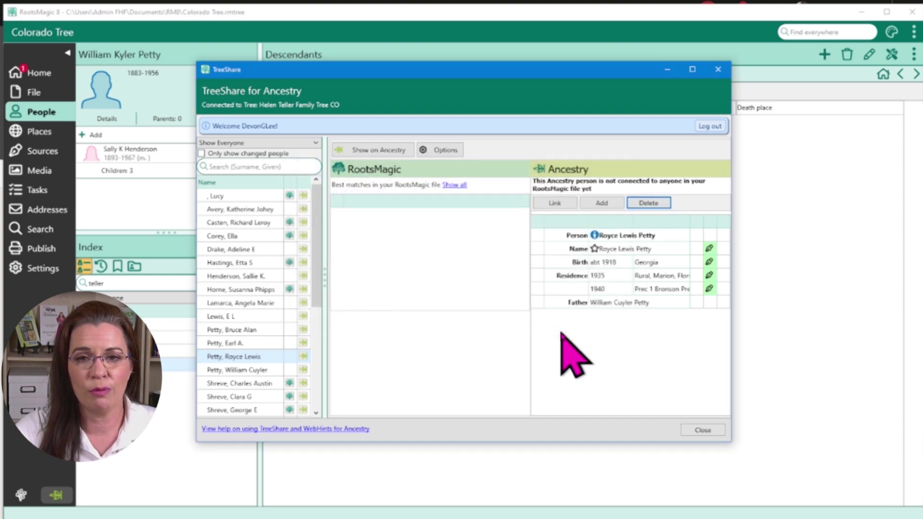